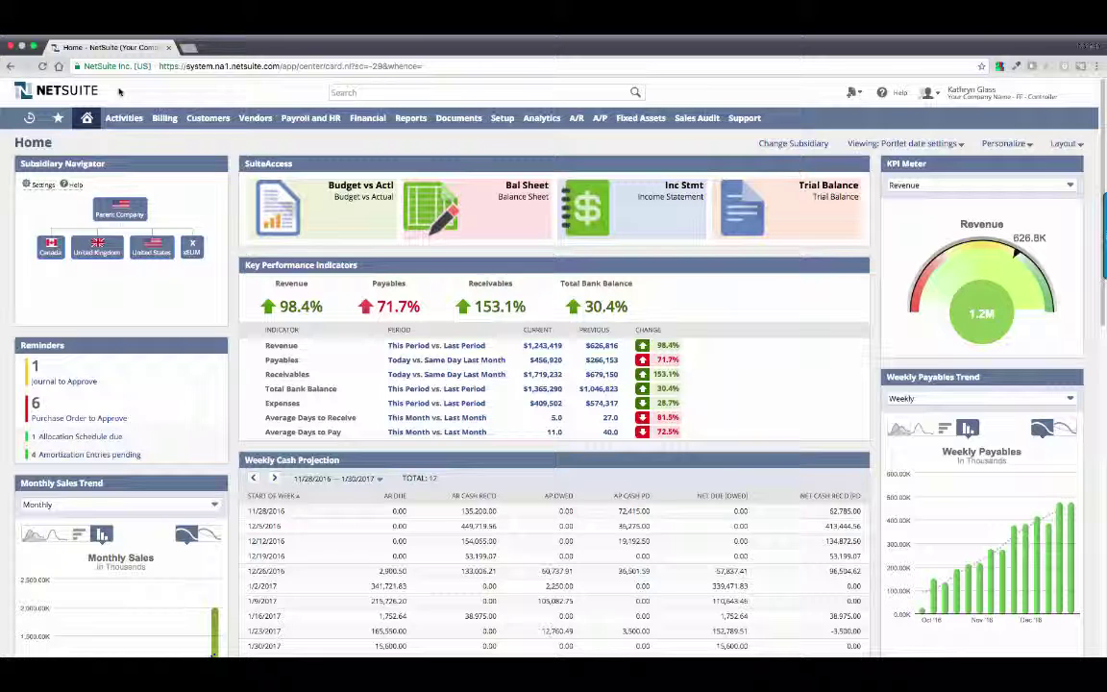
# - Display the home dashboard figures for the United Kingdom subsidiary, then return the dashboard to the Parent Company
pyautogui.moveTo(126, 207)
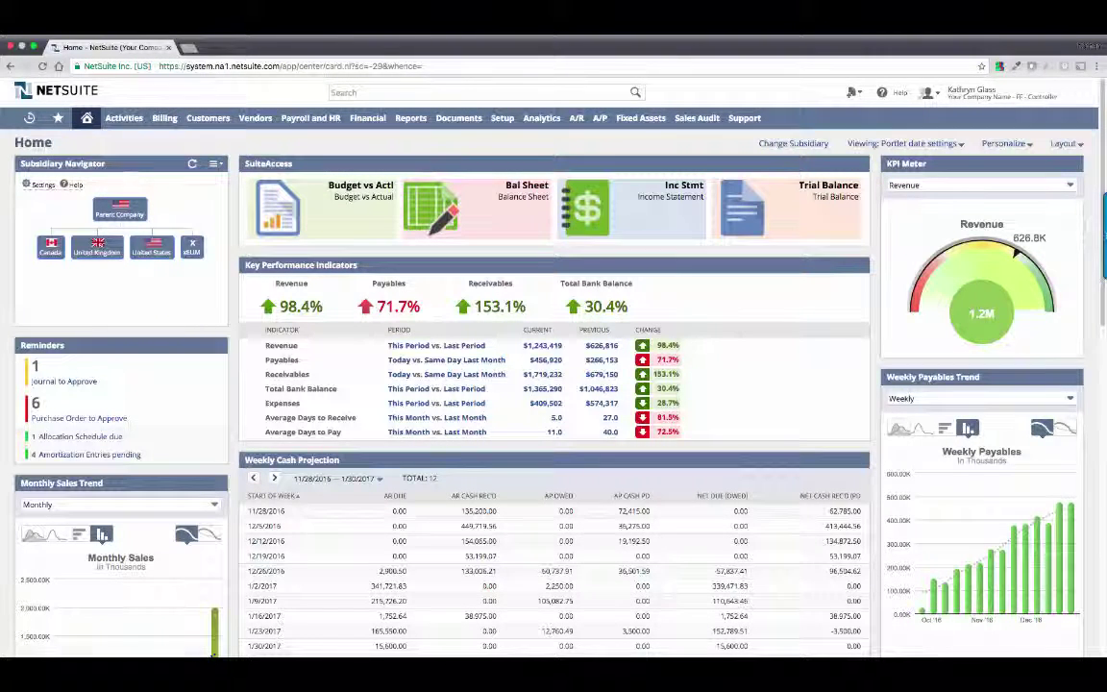
pyautogui.click(97, 247)
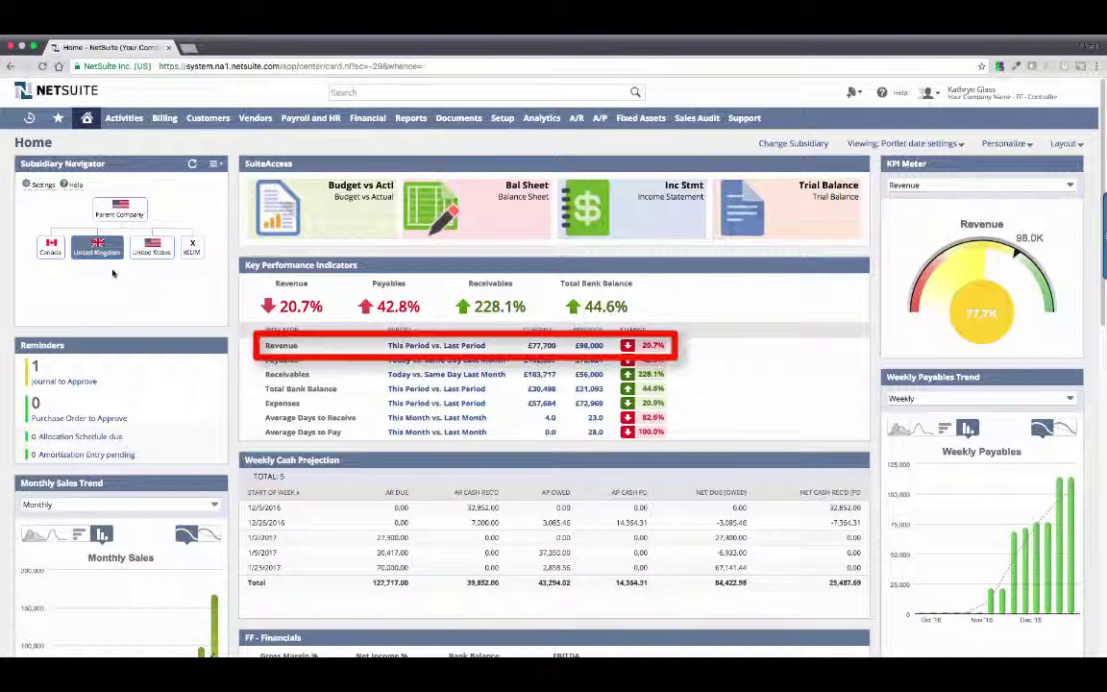
pyautogui.click(106, 205)
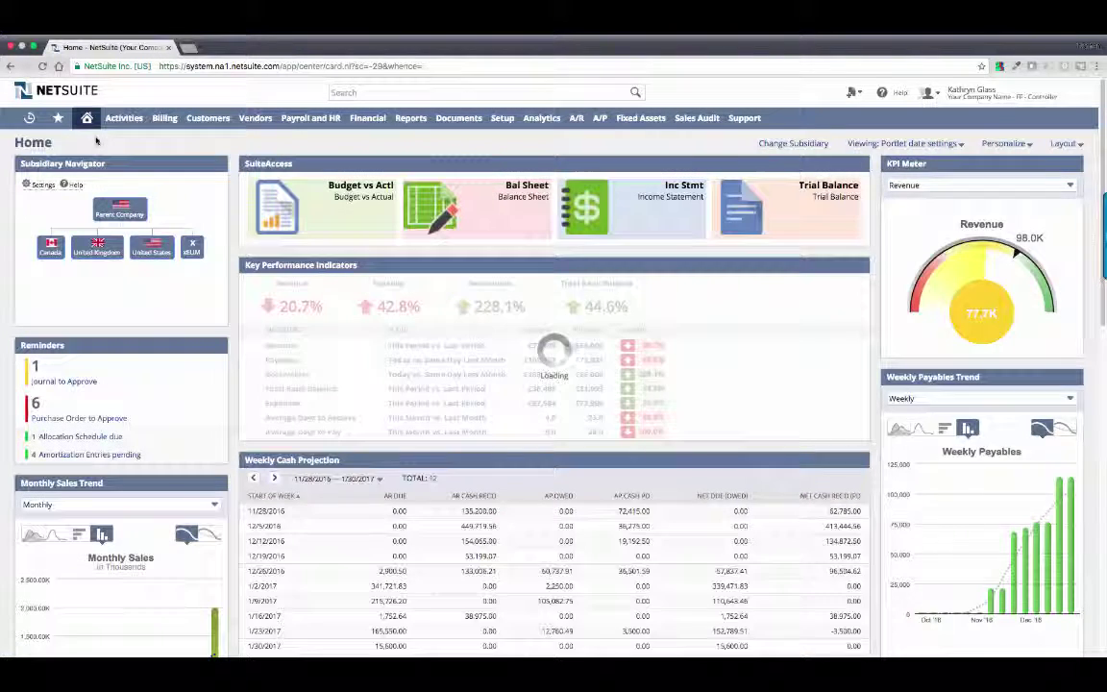
# - Open the Subsidiaries list and view the United Kingdom subsidiary record
pyautogui.moveTo(87, 119)
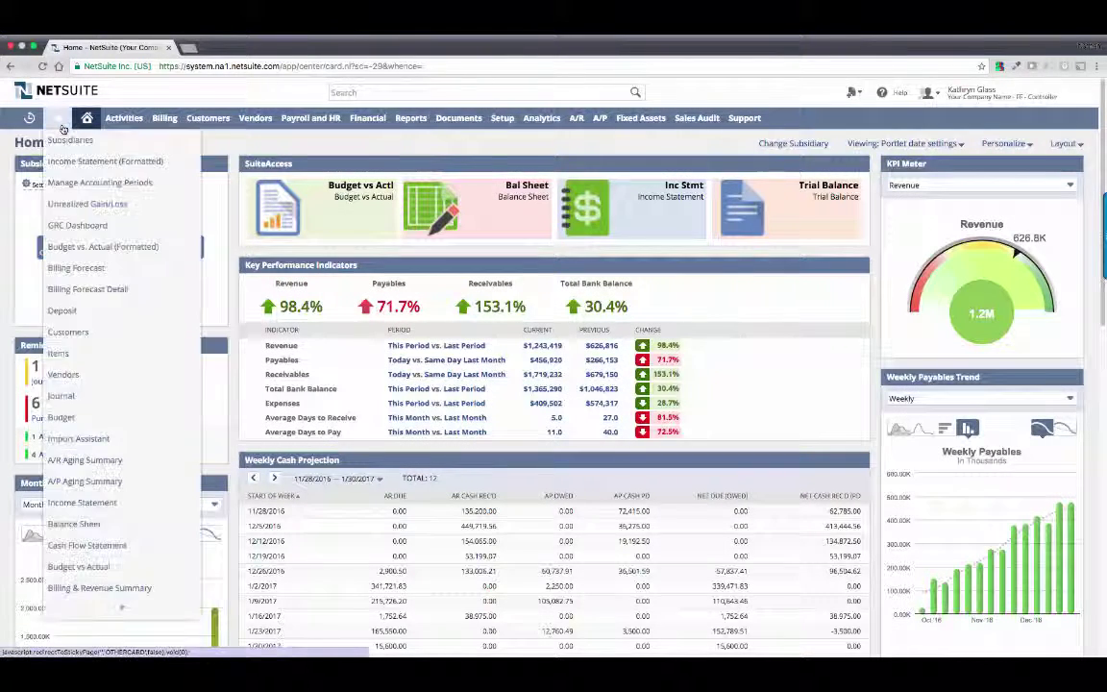
pyautogui.click(67, 146)
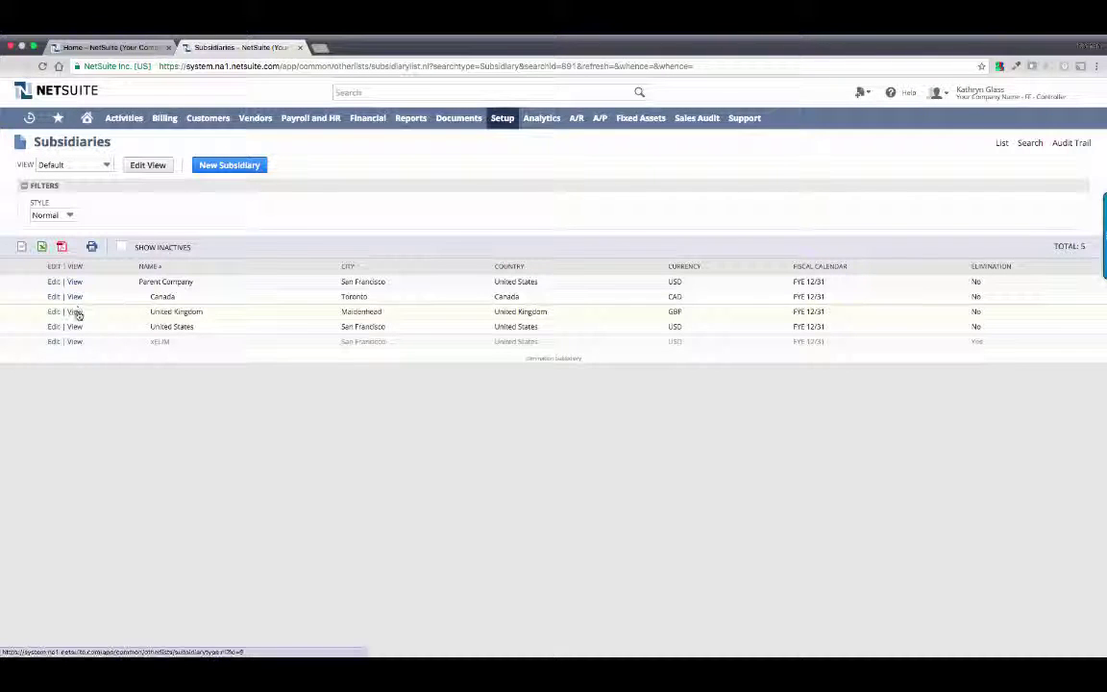
pyautogui.click(77, 313)
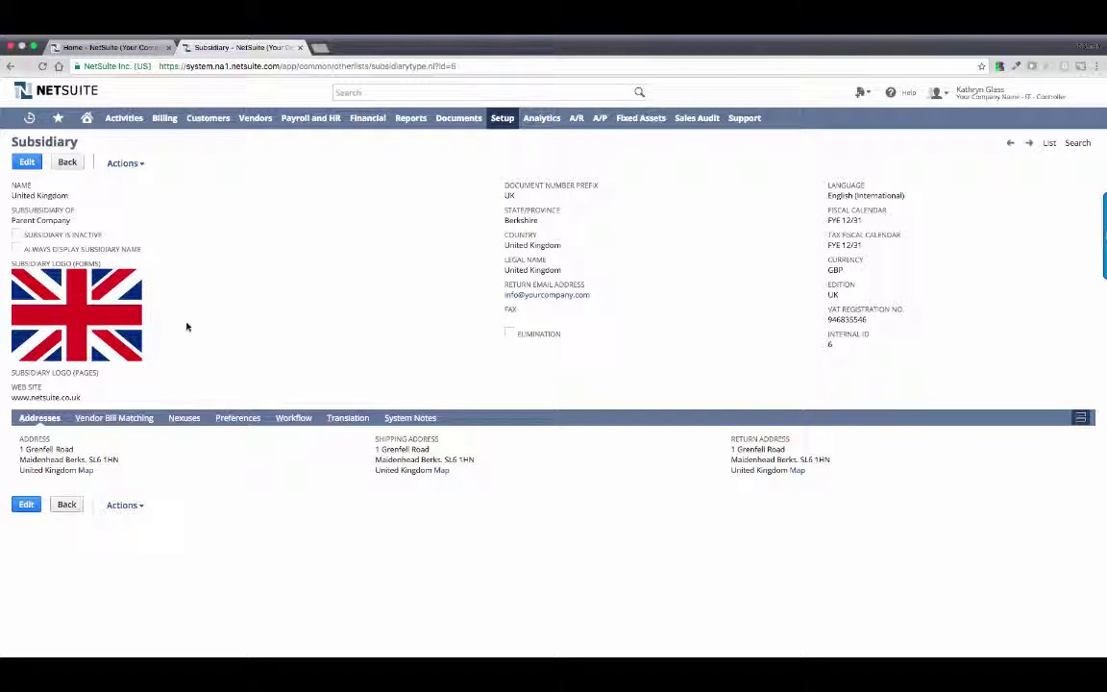
# - Open the Income Statement (Formatted) report and refresh it with columns broken out by Subsidiary
pyautogui.moveTo(58, 118)
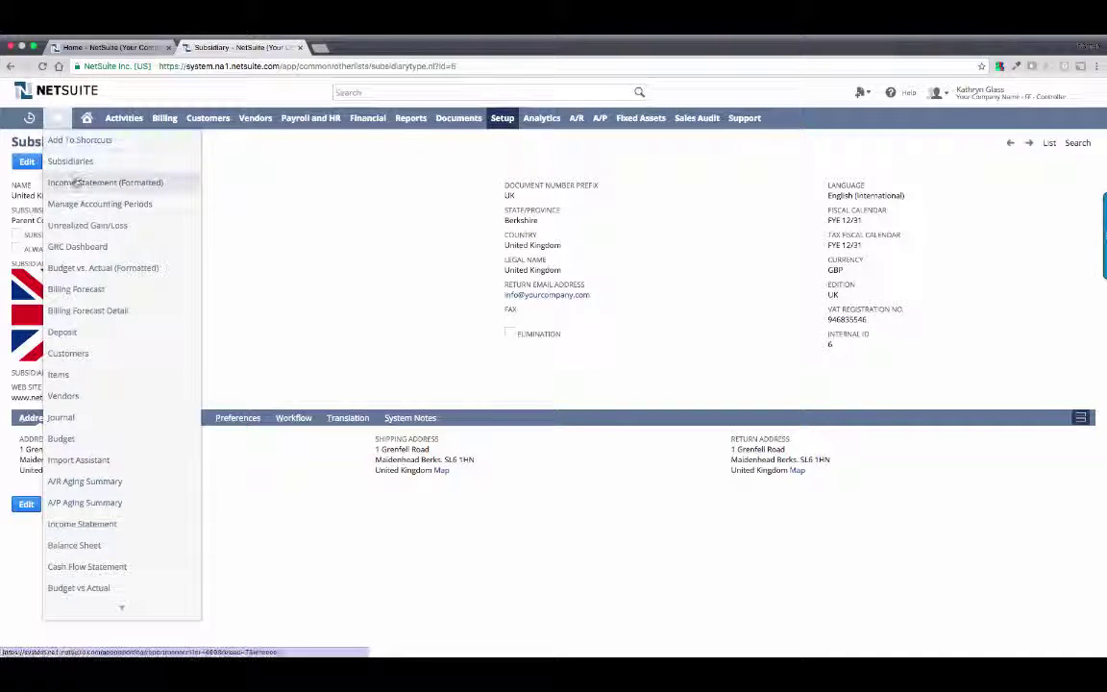
pyautogui.click(75, 181)
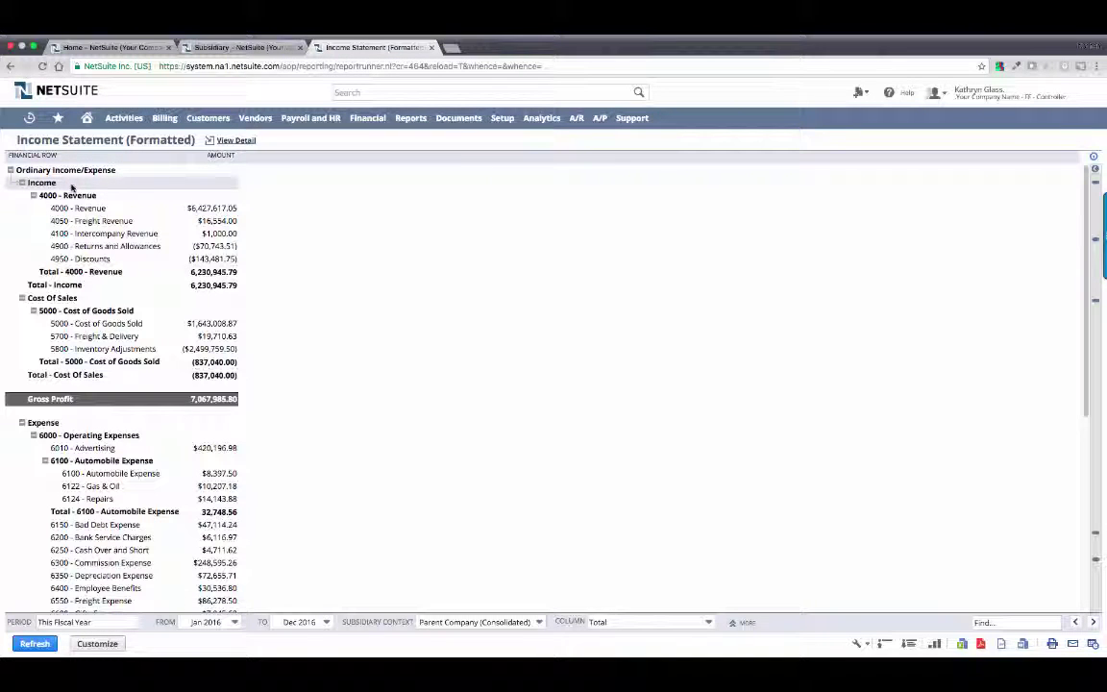
pyautogui.click(673, 622)
pyautogui.scroll(-5, 680, 577)
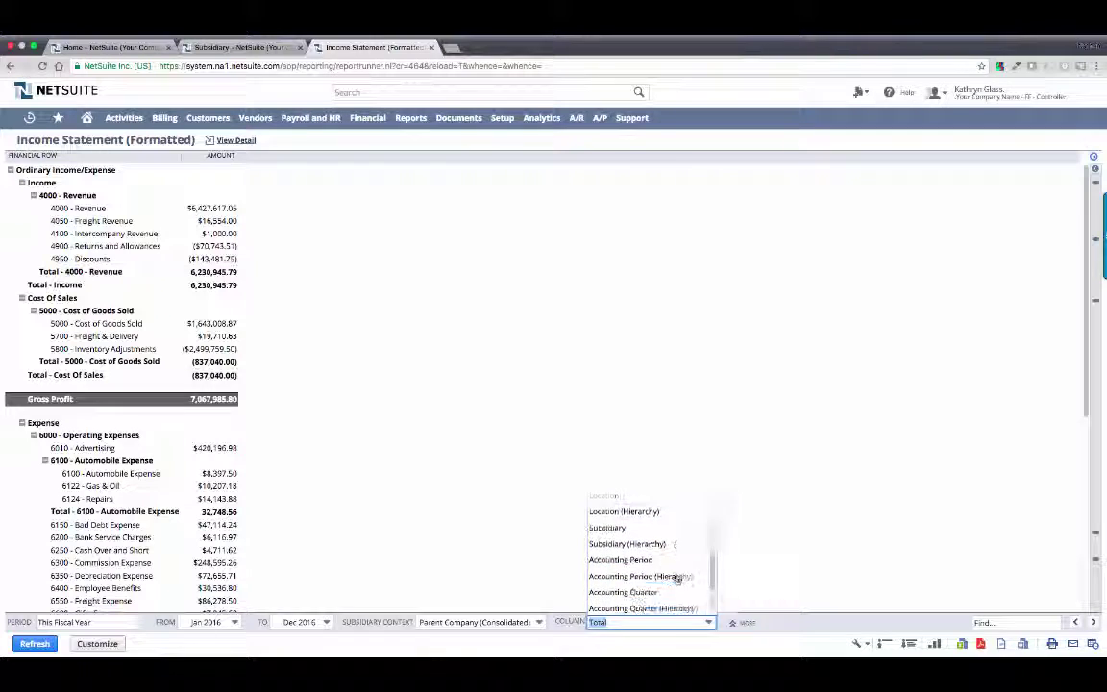
pyautogui.click(674, 516)
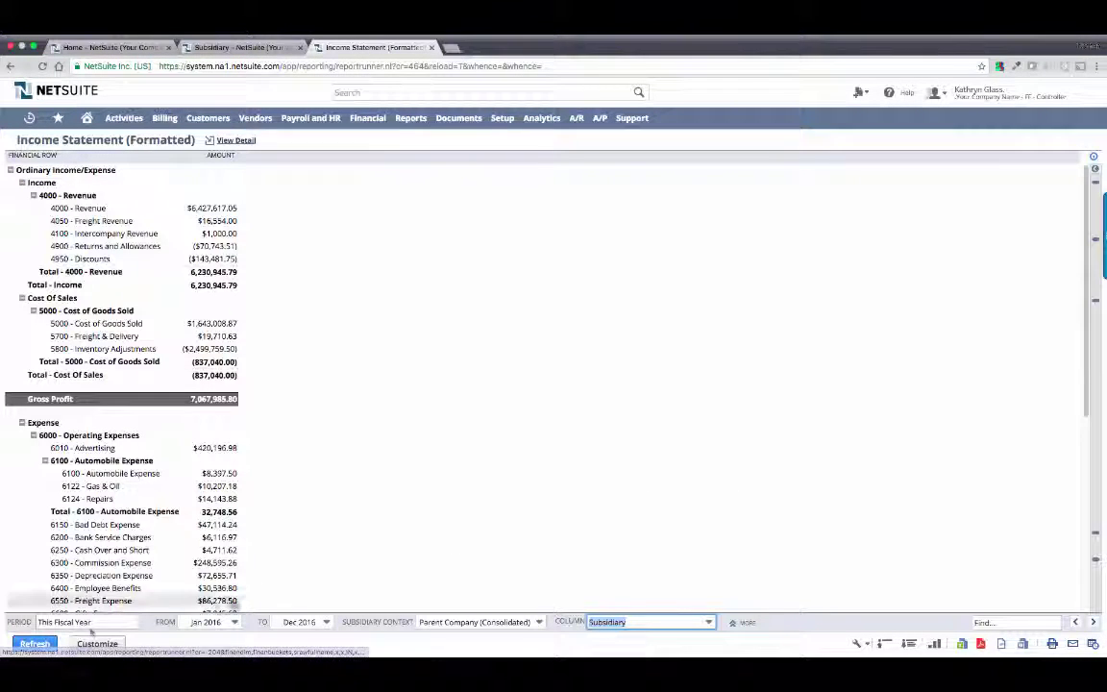
pyautogui.click(39, 643)
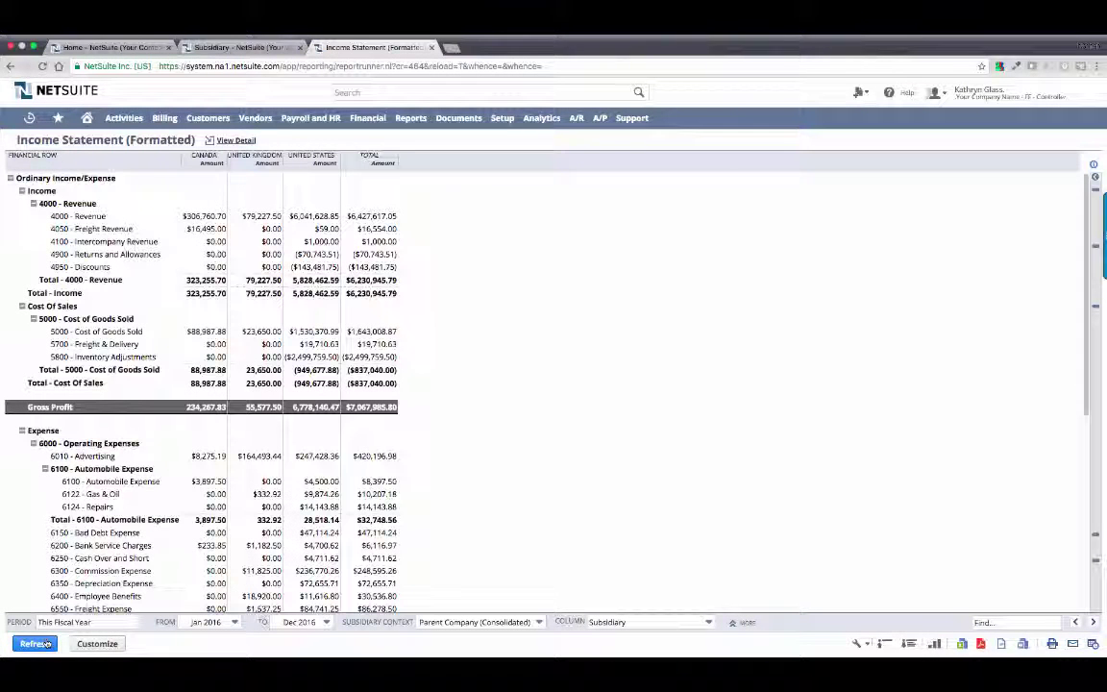
# - Set the income statement's subsidiary context to United Kingdom and refresh the report
pyautogui.click(505, 620)
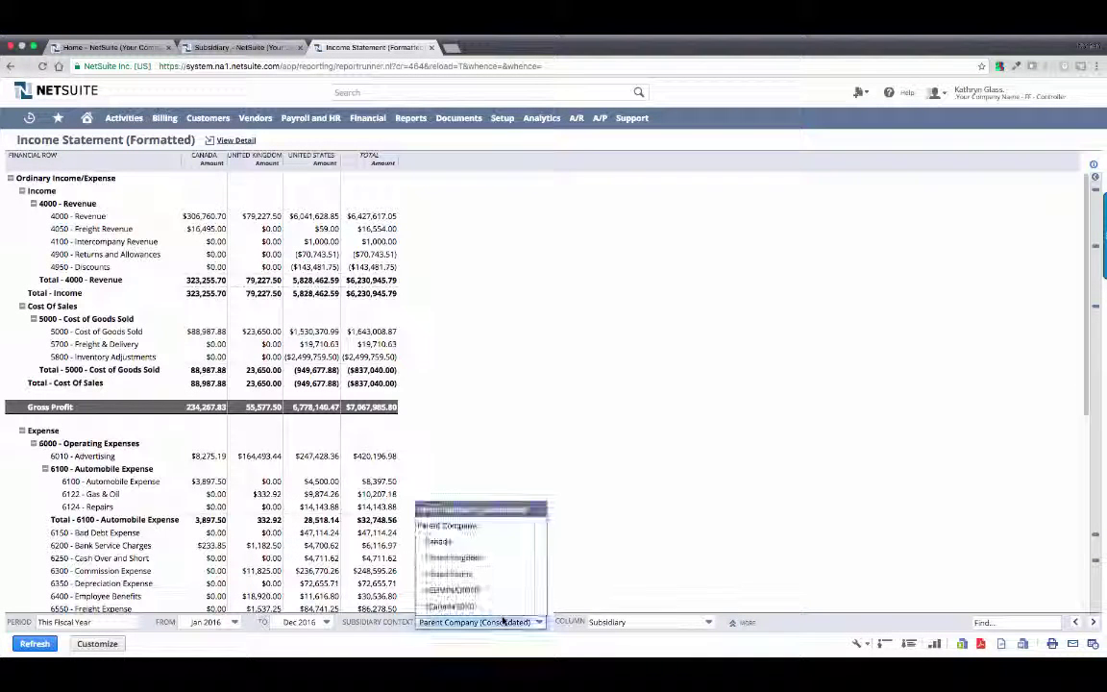
pyautogui.click(500, 560)
pyautogui.click(36, 643)
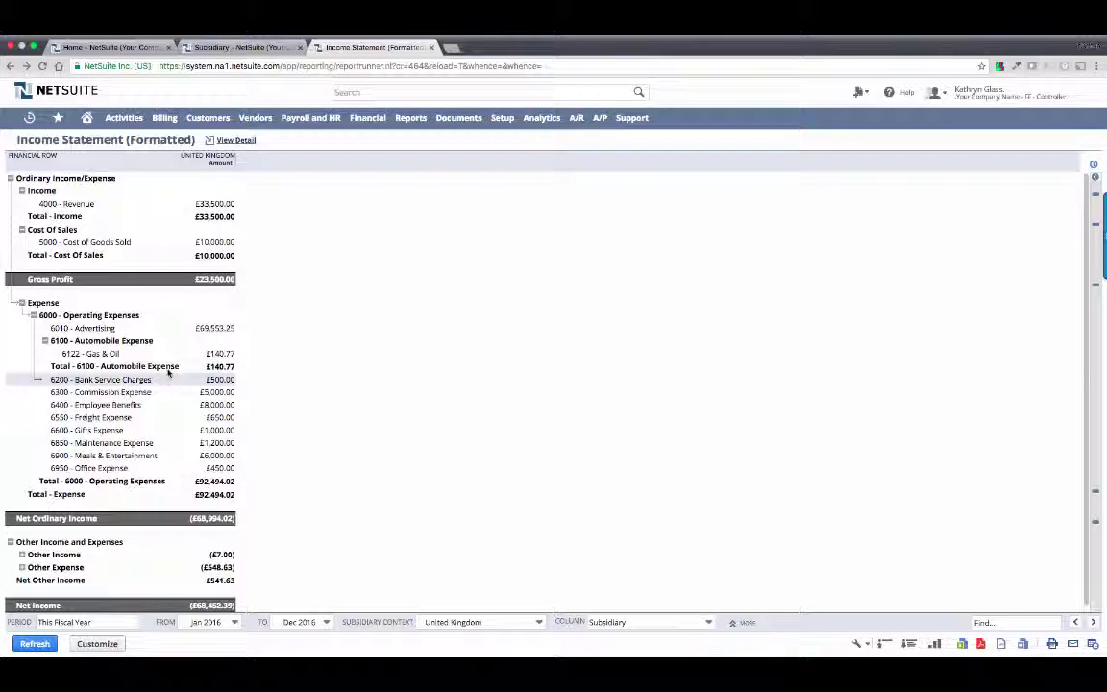
# - Drill down from the Advertising expense amount to the Global Marketers Inc. bill dated 12/15/2016
pyautogui.click(202, 329)
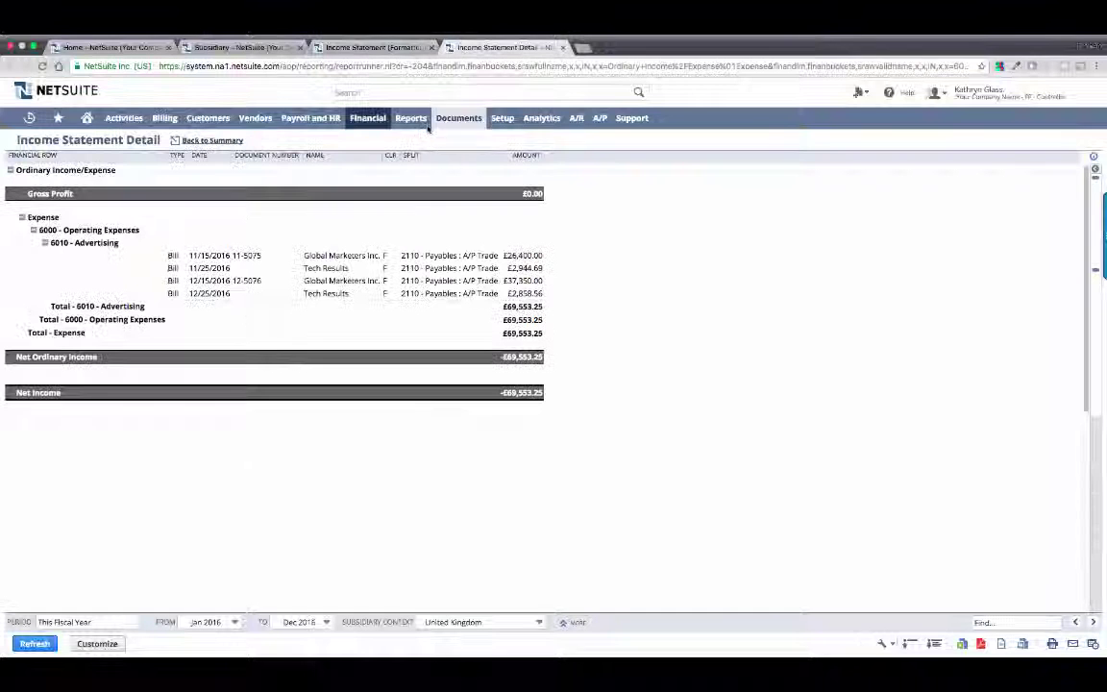
pyautogui.click(365, 281)
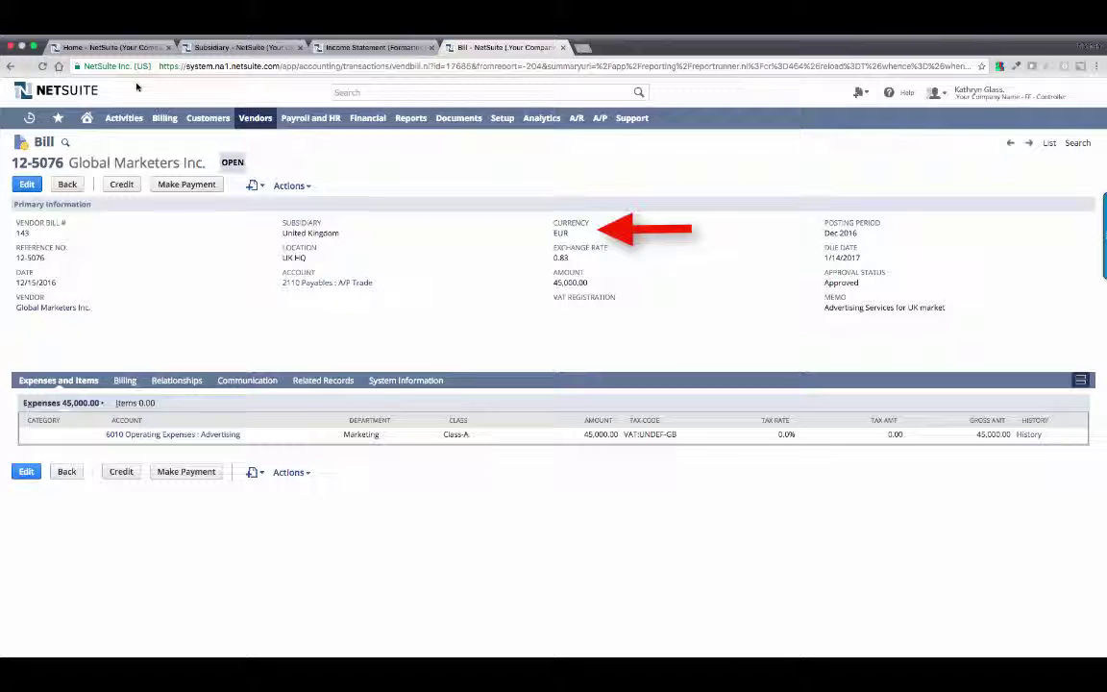
# - Search for "exchange" and open the Currency Exchange Rates and Consolidated Exchange Rates pages separately, keeping the bill open and clearing the search
pyautogui.click(317, 91)
pyautogui.write('exchange')
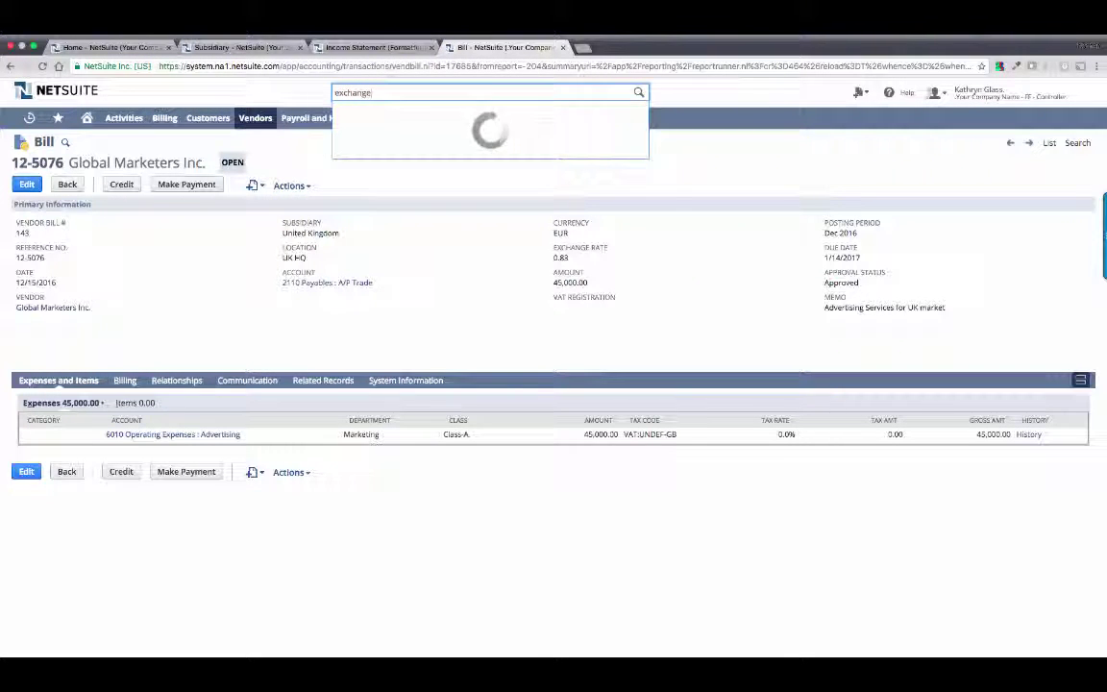
pyautogui.keyDown('super'); pyautogui.click(375, 151); pyautogui.keyUp('super')
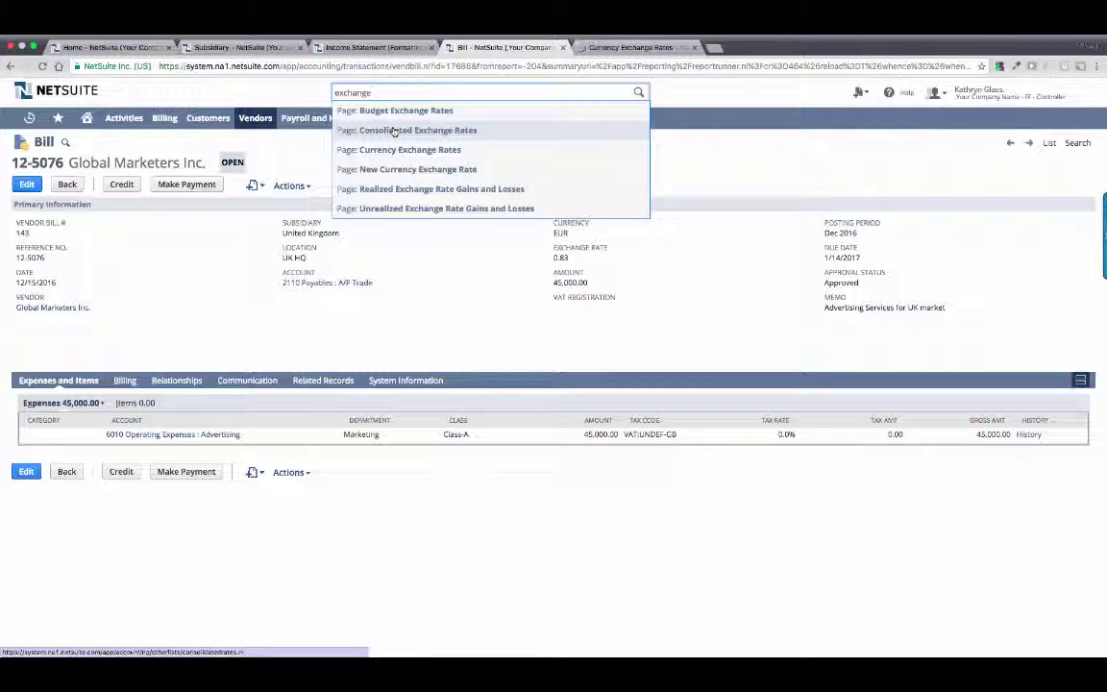
pyautogui.keyDown('super'); pyautogui.click(396, 130); pyautogui.keyUp('super')
pyautogui.moveTo(373, 93); pyautogui.dragTo(317, 89)
pyautogui.press('BackSpace')
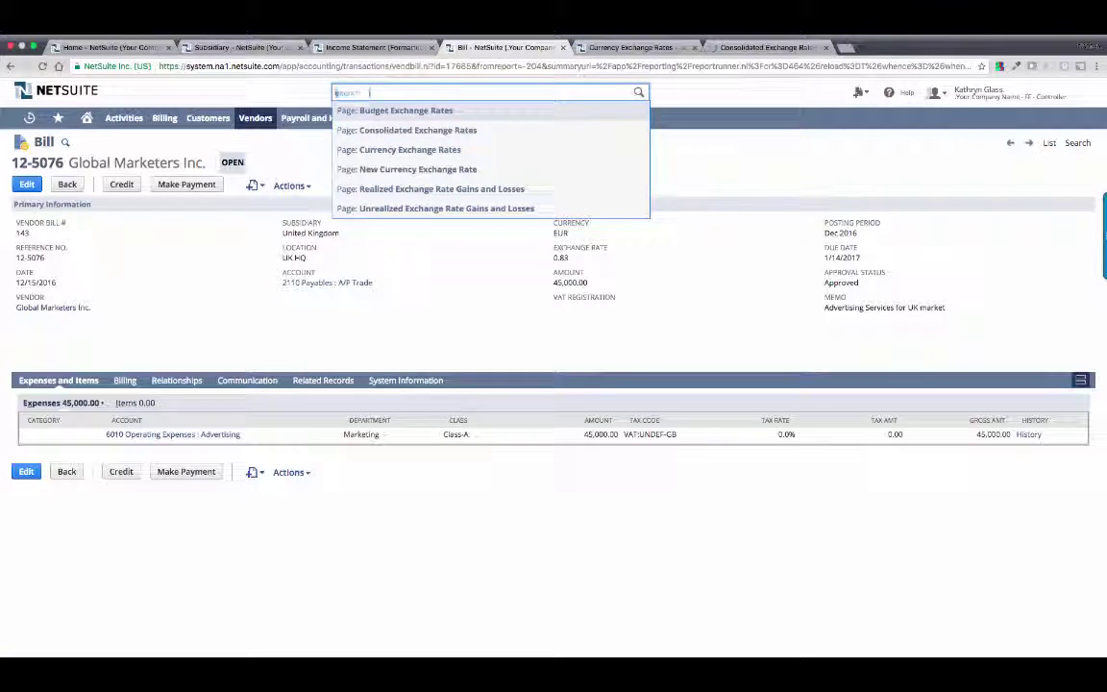
pyautogui.click(307, 93)
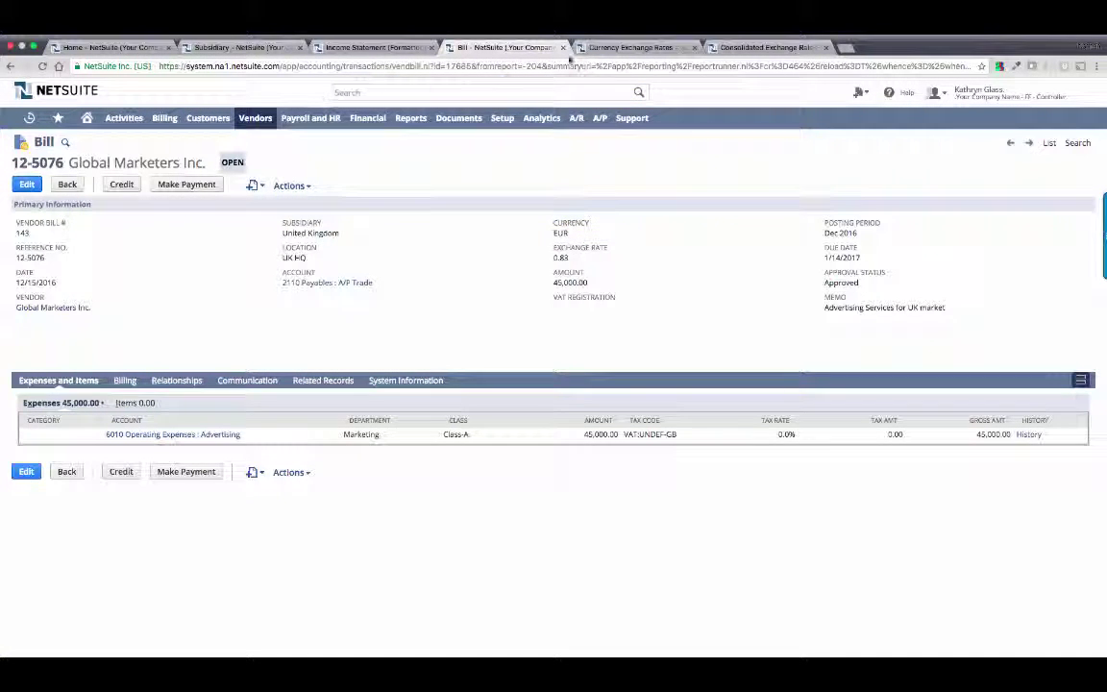
# - Review the Currency Exchange Rates page and filter the Consolidated Exchange Rates list to the Dec 2016 period
pyautogui.click(604, 48)
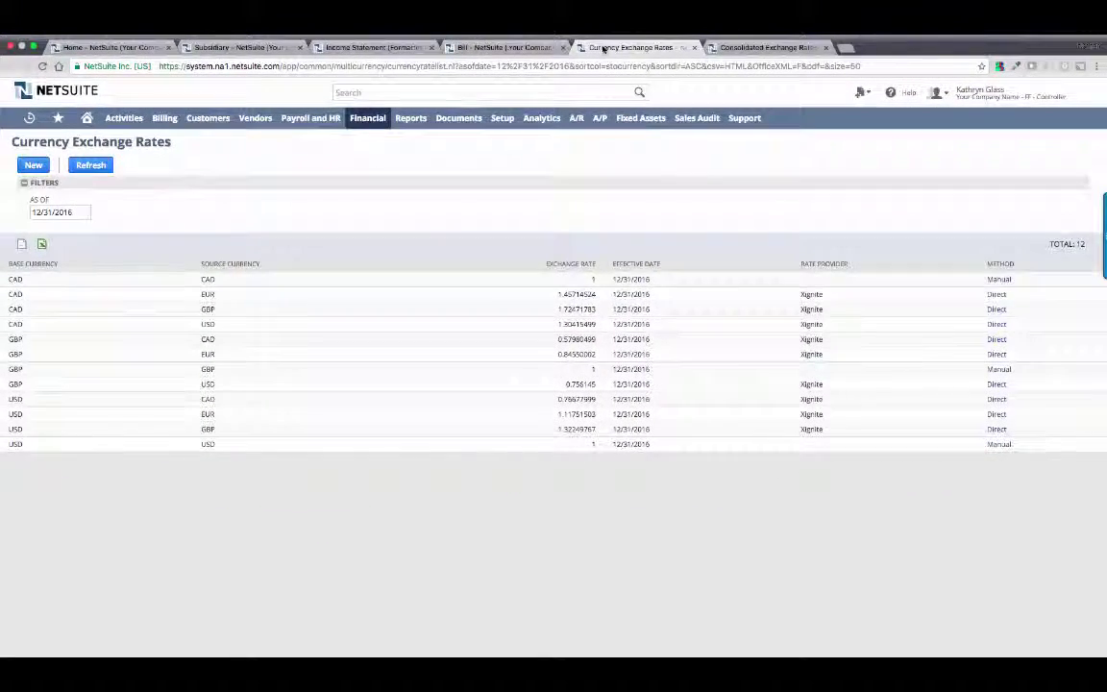
pyautogui.click(742, 48)
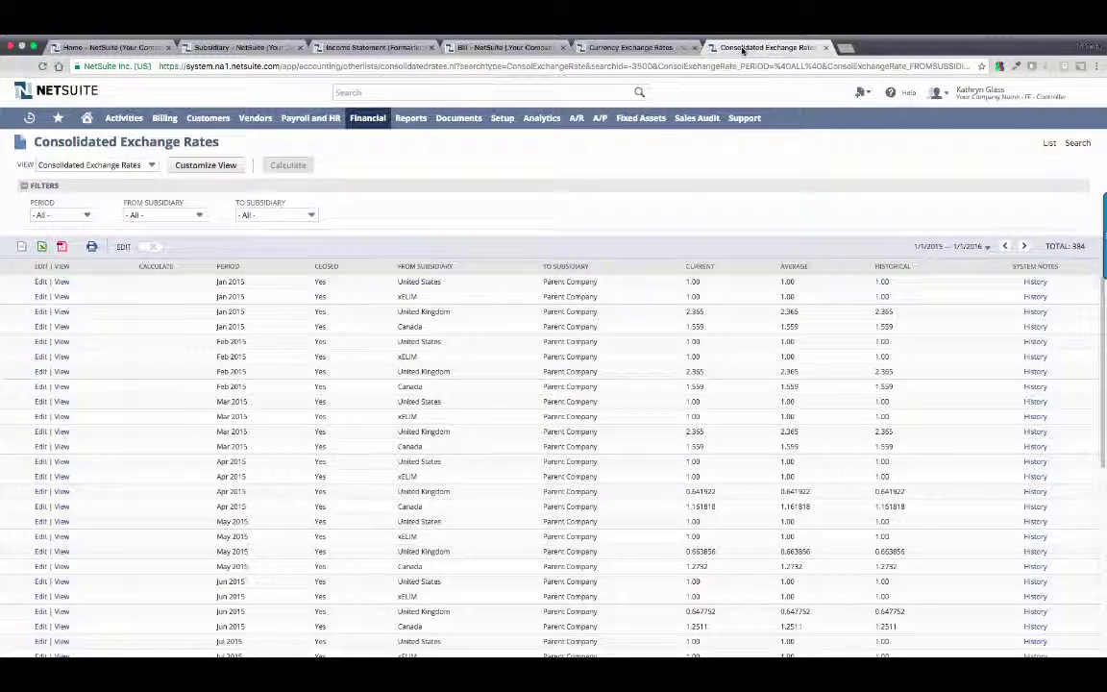
pyautogui.click(60, 215)
pyautogui.scroll(-5, 62, 269)
pyautogui.scroll(-5, 69, 263)
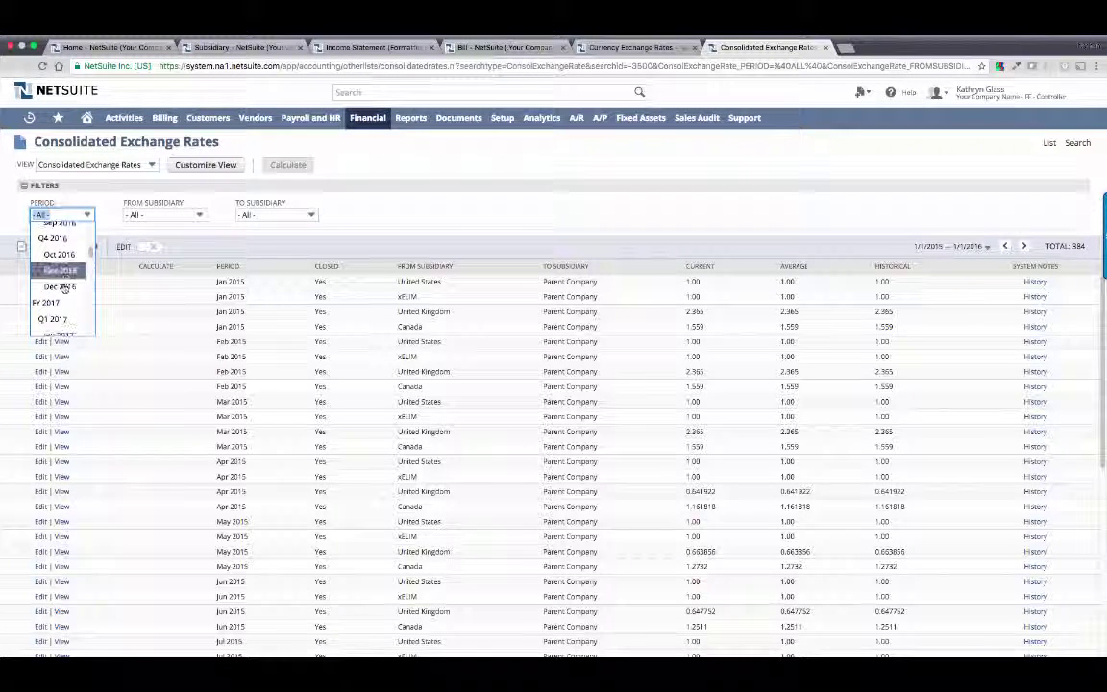
pyautogui.click(57, 269)
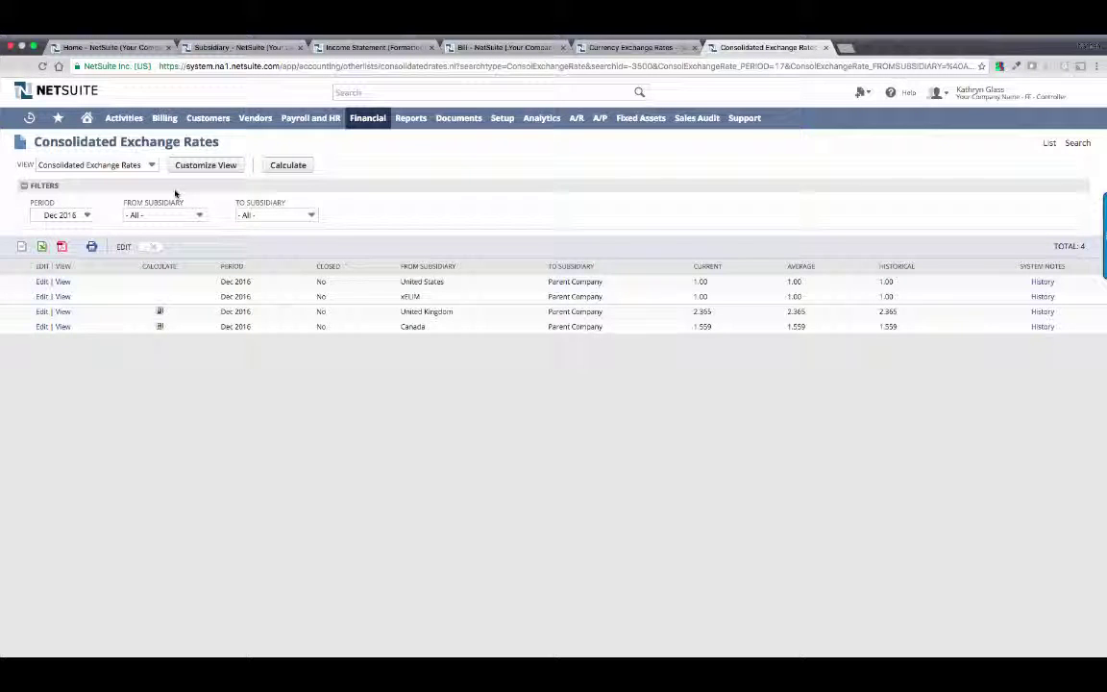
# - Open Manage Accounting Periods, collapse FY 2015 and open the period close checklist for Dec 2016
pyautogui.moveTo(55, 114)
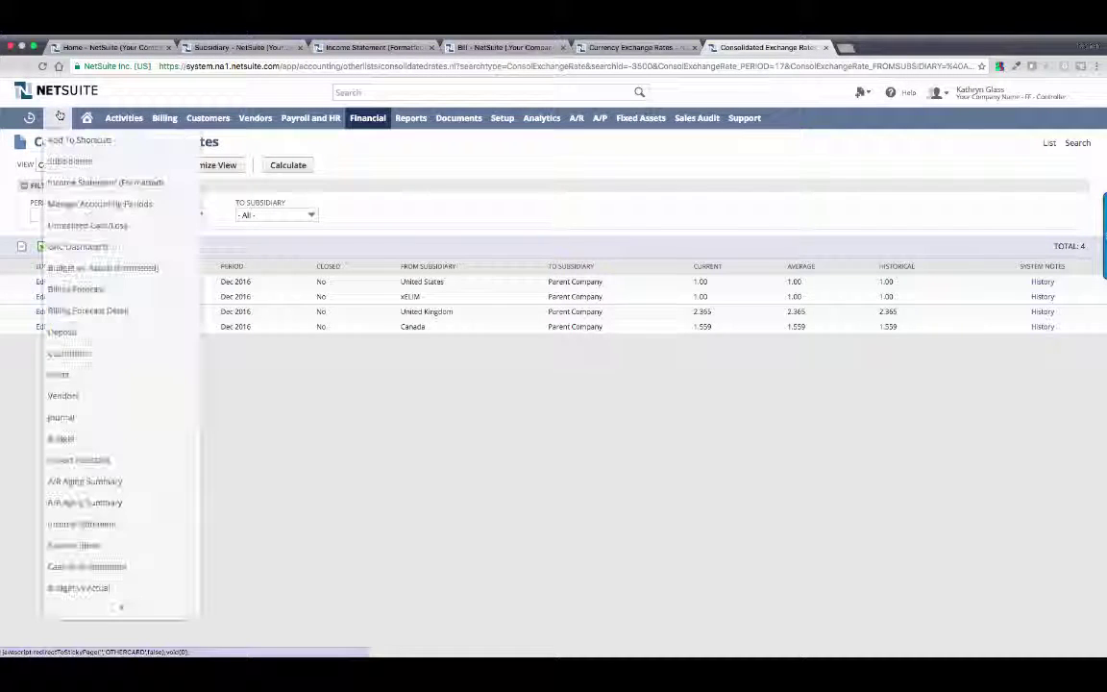
pyautogui.click(80, 205)
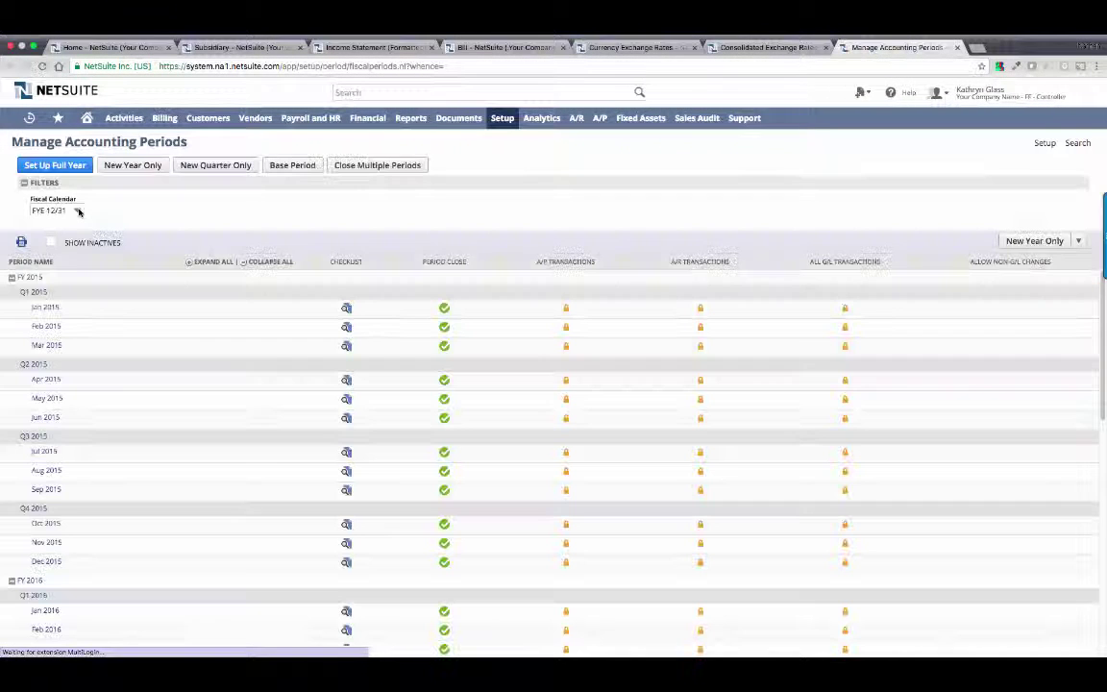
pyautogui.click(12, 277)
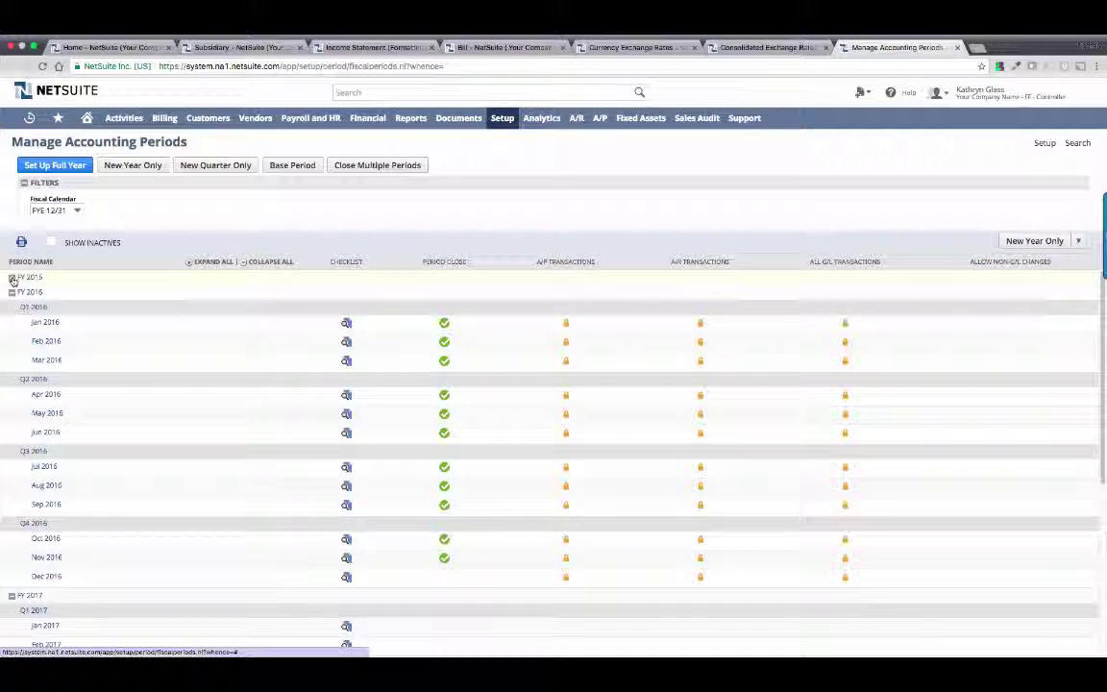
pyautogui.click(347, 578)
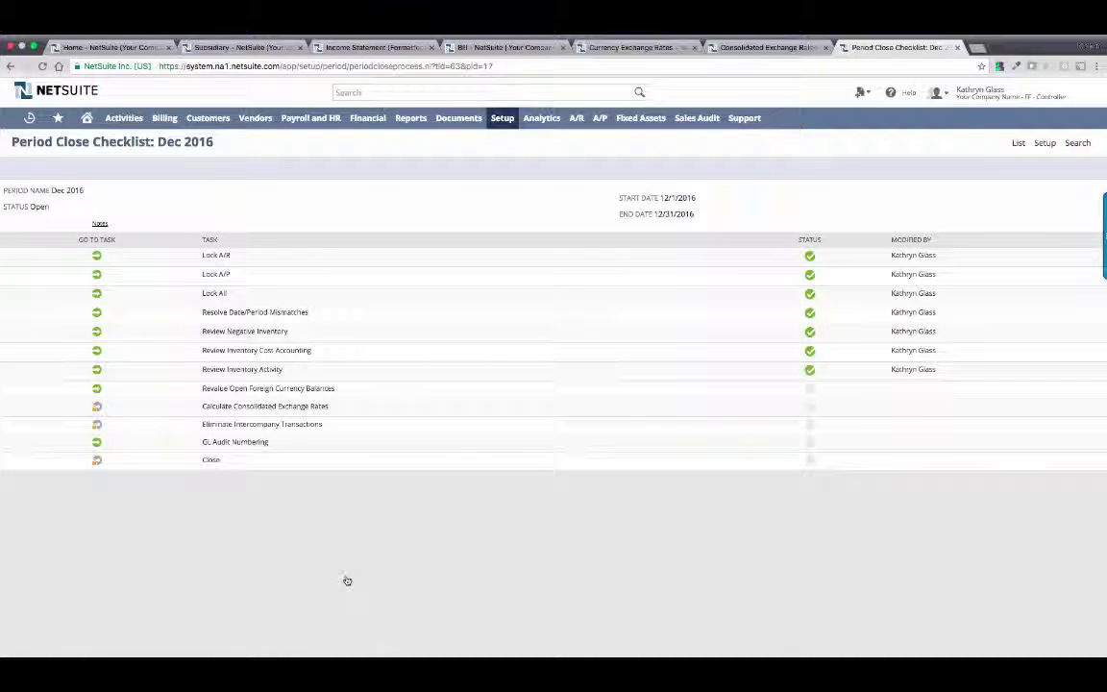
# - View the Lock All task's subsidiary locks for Dec 2016 and return to the checklist without submitting changes
pyautogui.click(99, 293)
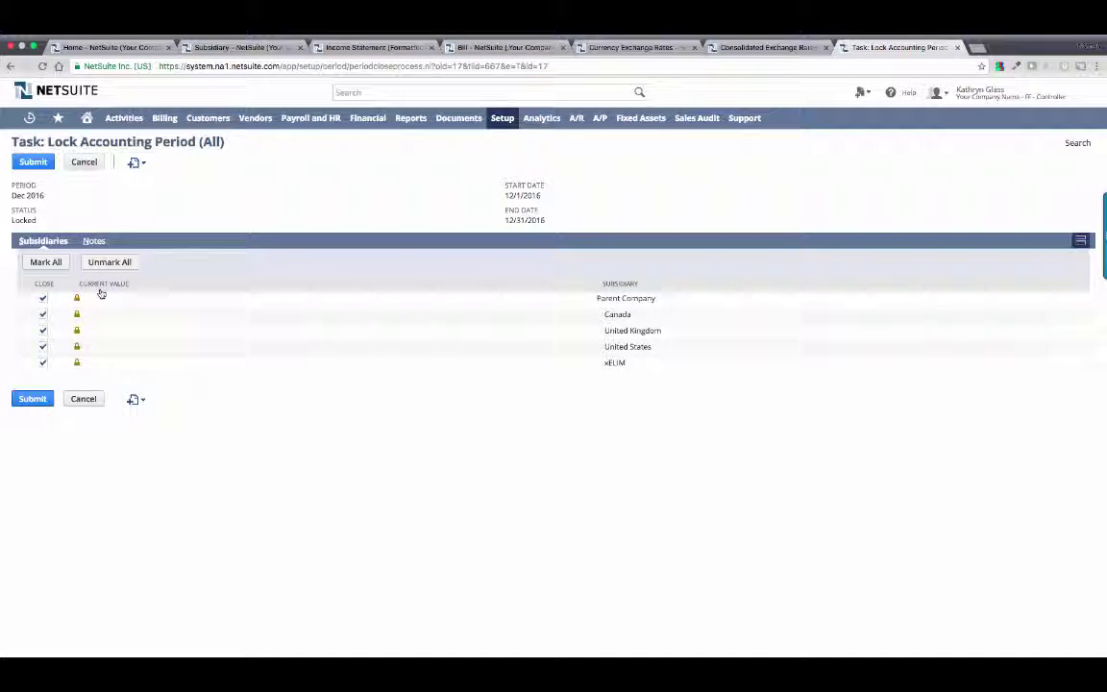
pyautogui.click(84, 162)
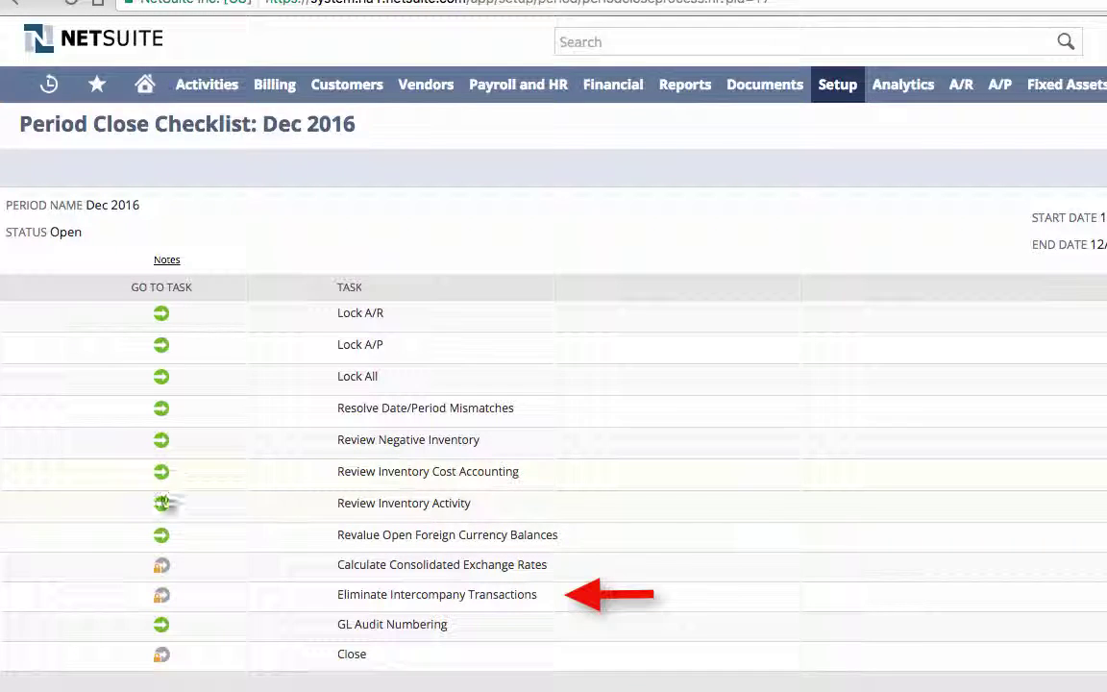
# - Open the Revalue Open Foreign Currency Balances task and compare the EUR bill's exchange rate with the 12/31/2016 GBP–EUR rate
pyautogui.click(160, 535)
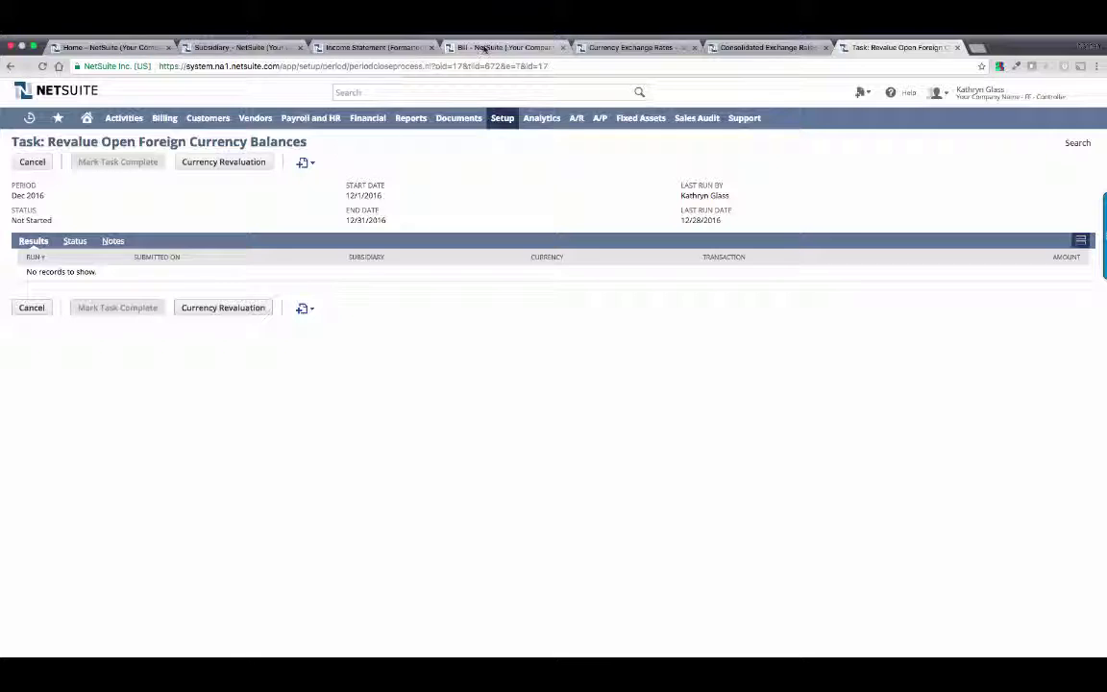
pyautogui.click(484, 47)
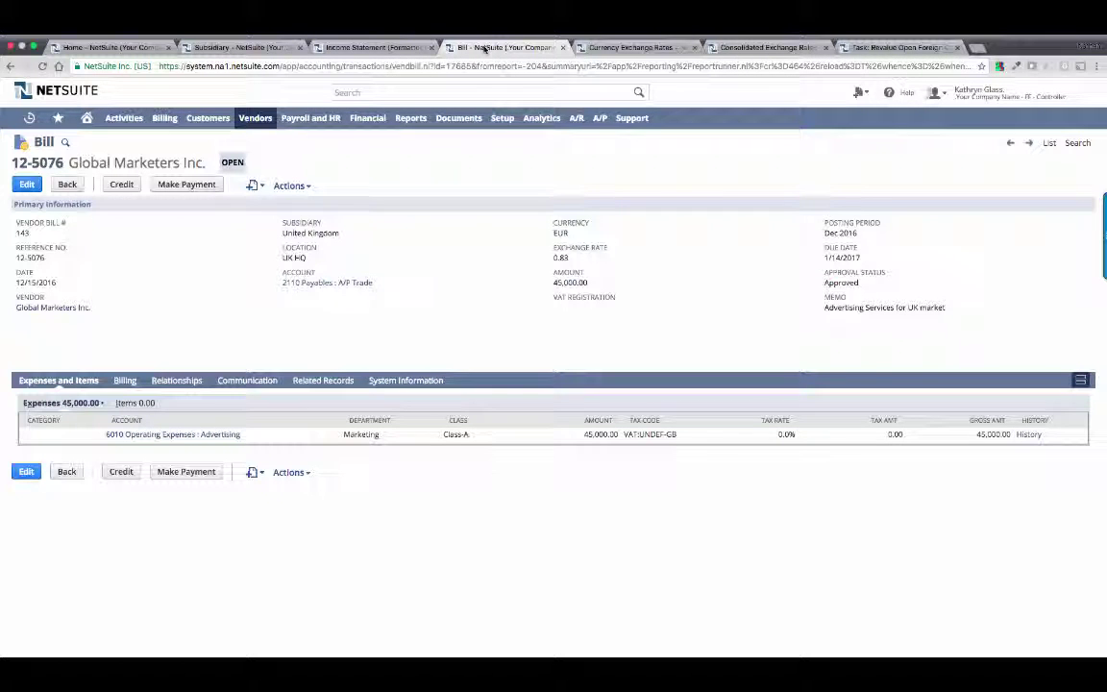
pyautogui.click(618, 53)
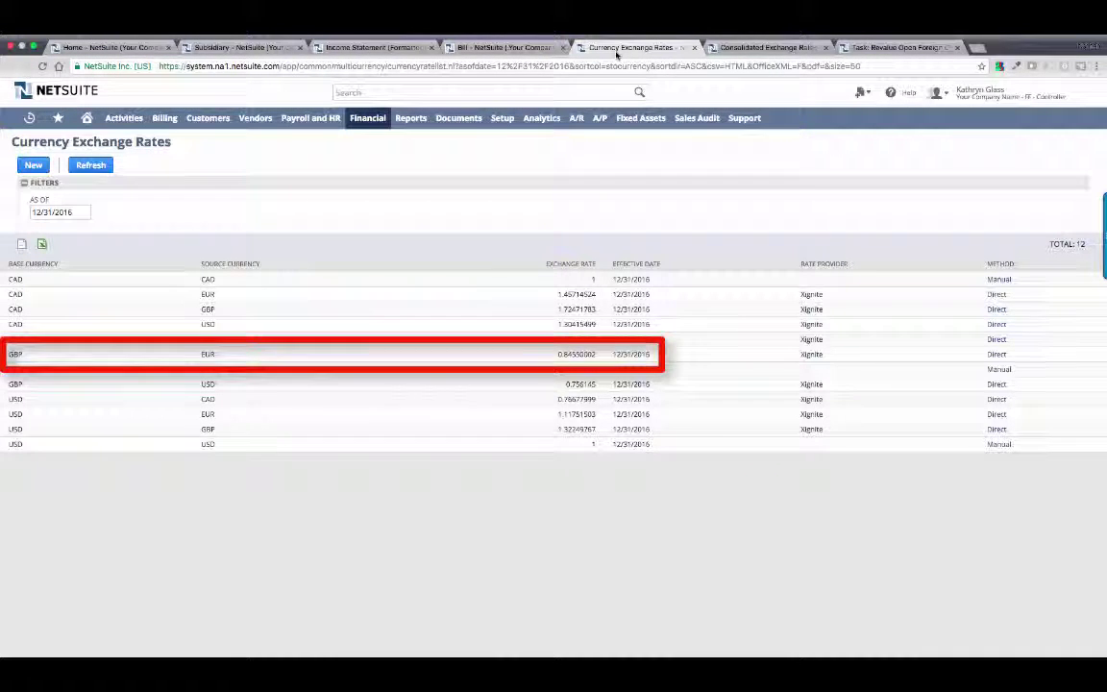
pyautogui.click(870, 47)
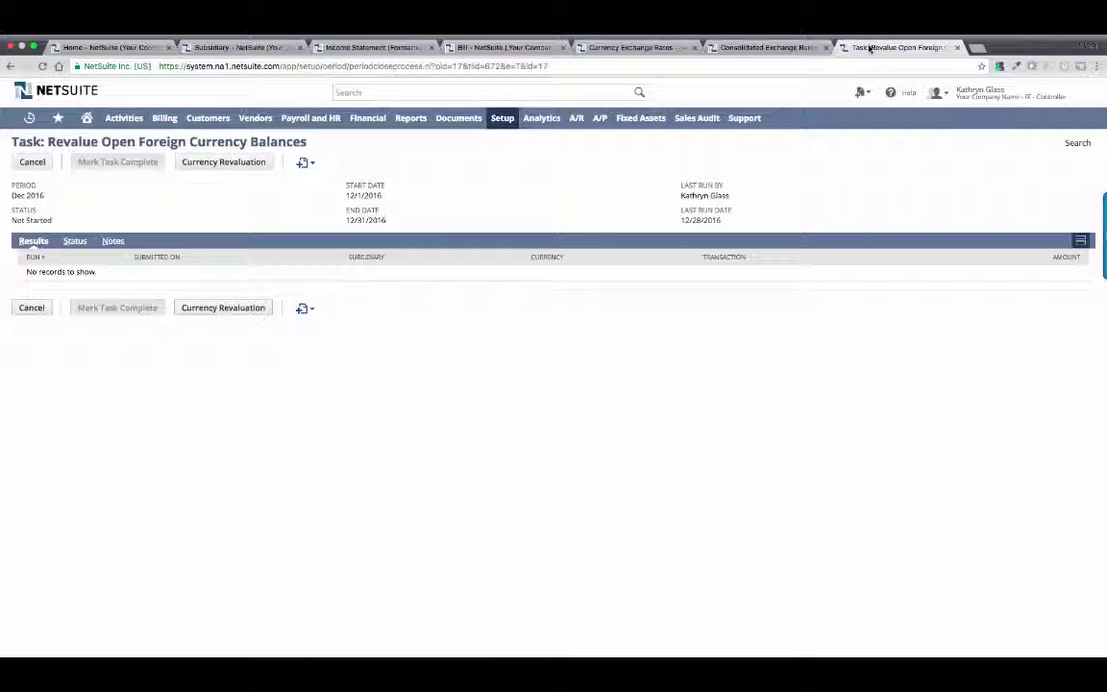
# - Run the Dec 2016 month-end currency revaluation for Parent Company including children, with the memo "Currency Reval - Dec 2016"
pyautogui.click(239, 164)
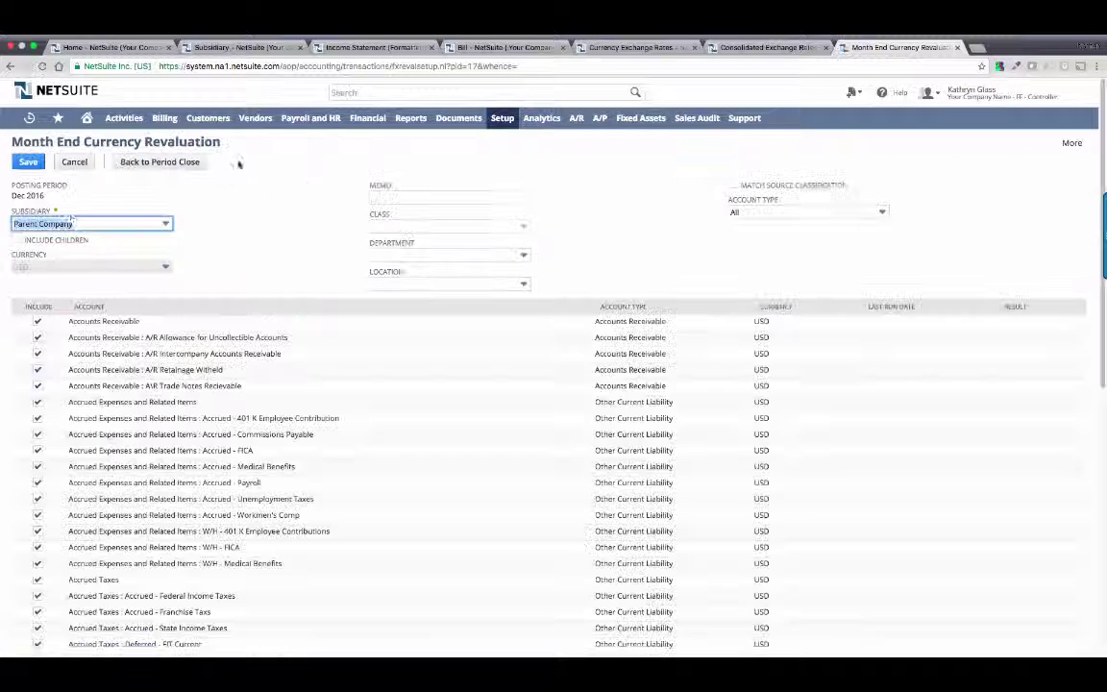
pyautogui.click(404, 197)
pyautogui.write('Currency Reval - Dec 2016')
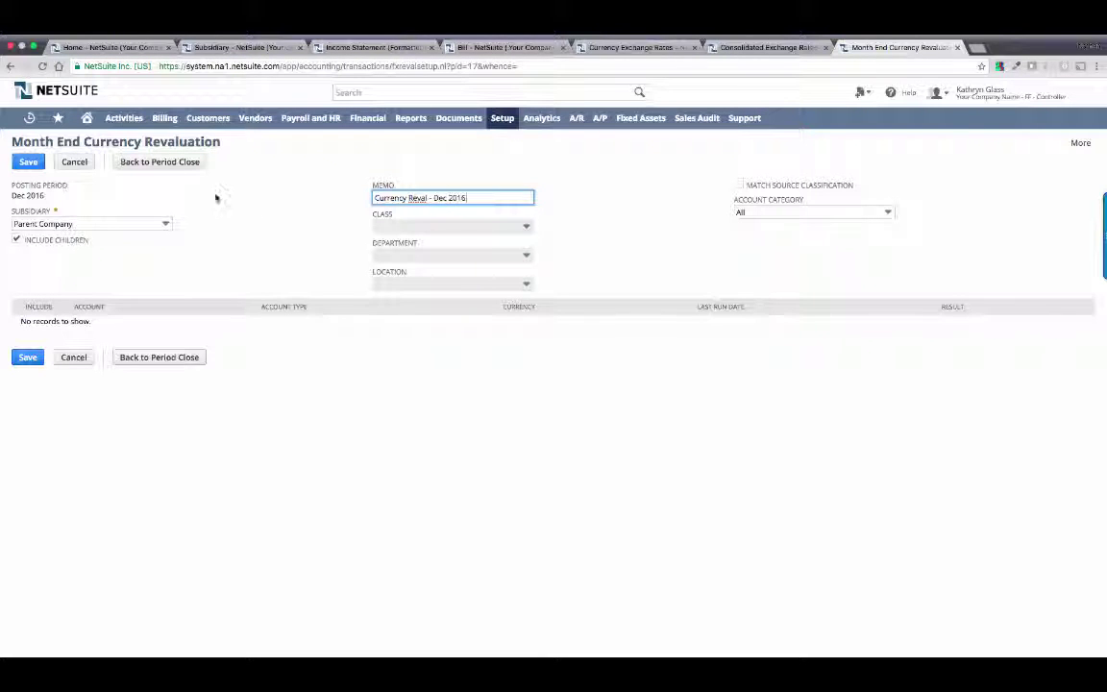
pyautogui.click(28, 161)
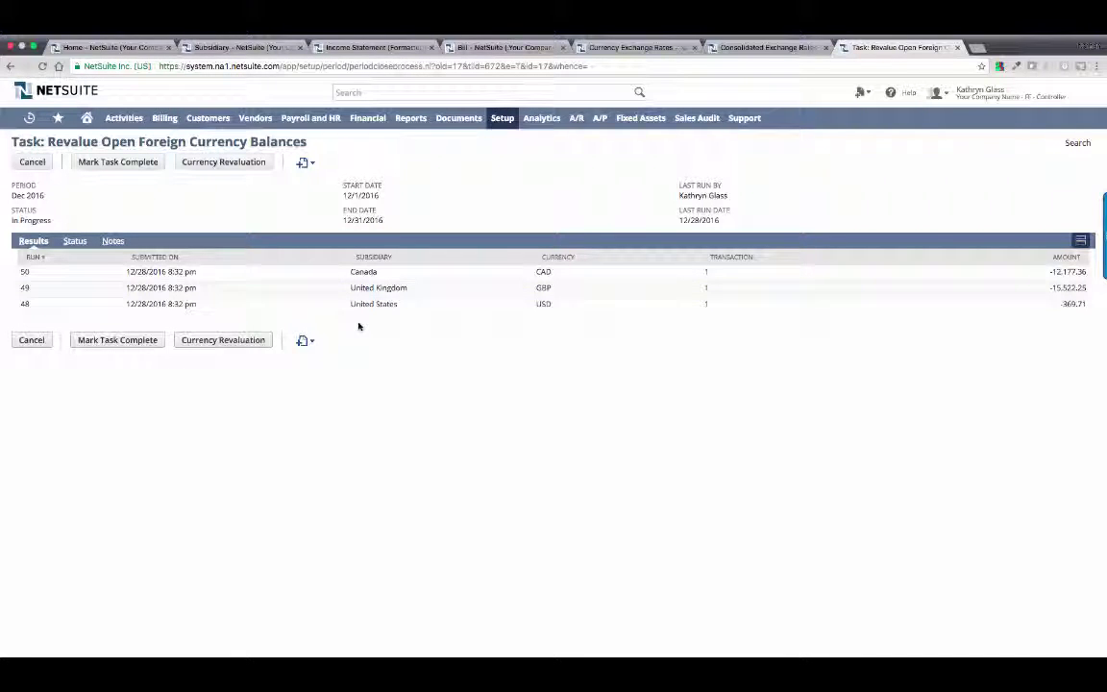
# - View the United Kingdom currency revaluation transaction and open the Unrealized Gain/Loss report
pyautogui.keyDown('super'); pyautogui.click(706, 288); pyautogui.keyUp('super')
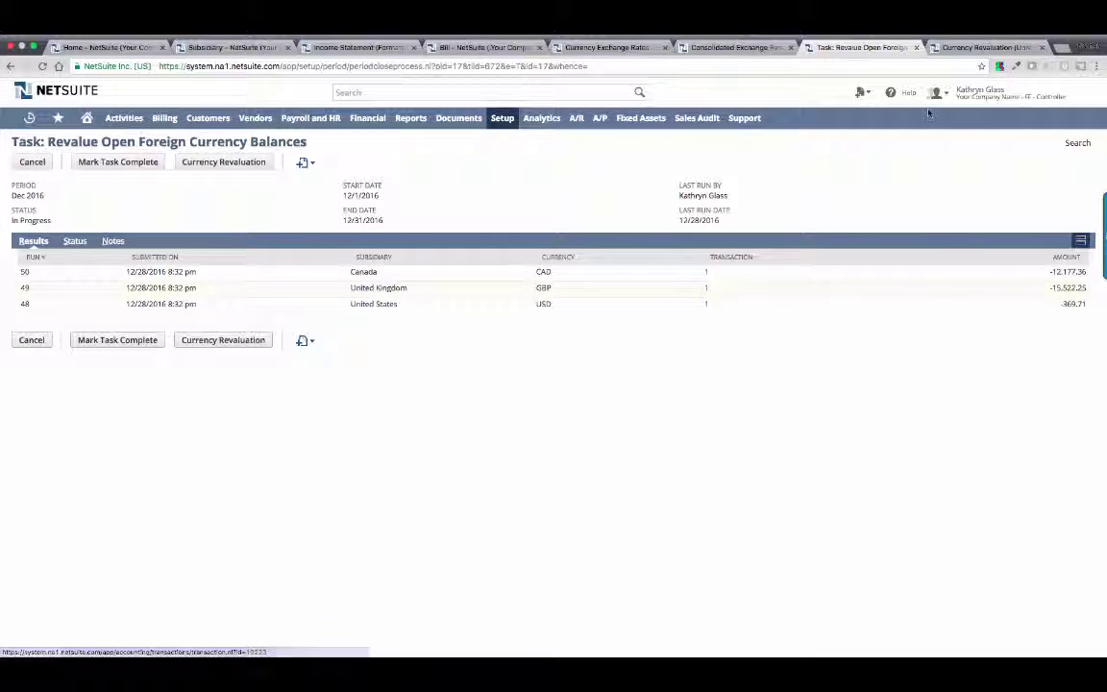
pyautogui.click(973, 46)
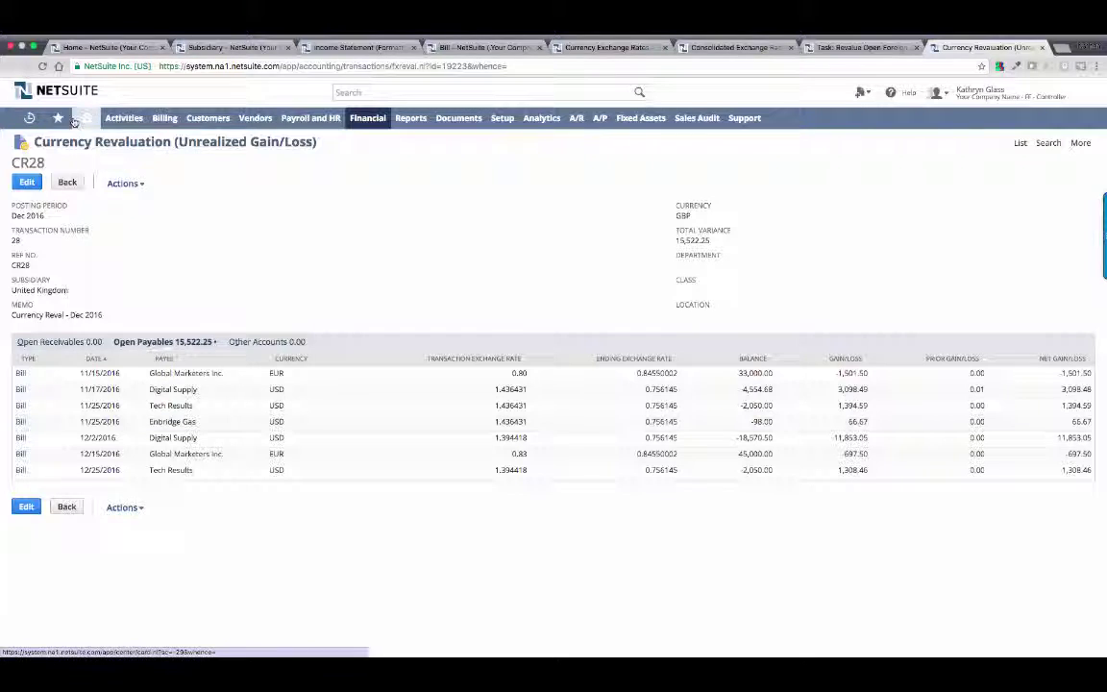
pyautogui.moveTo(59, 121)
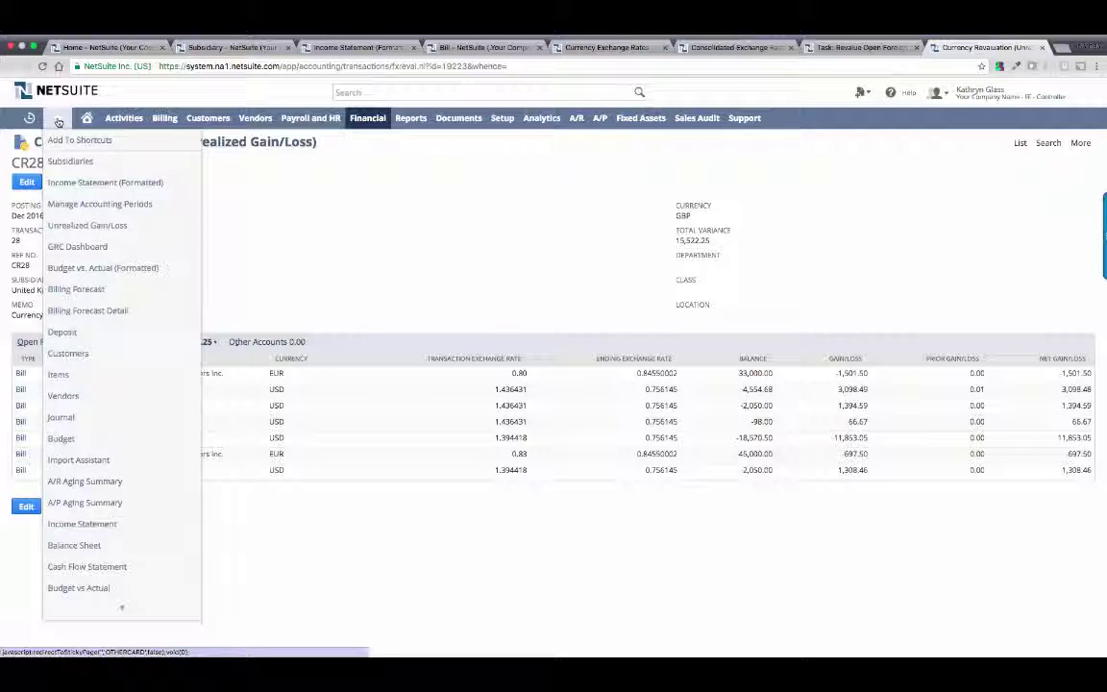
pyautogui.click(70, 223)
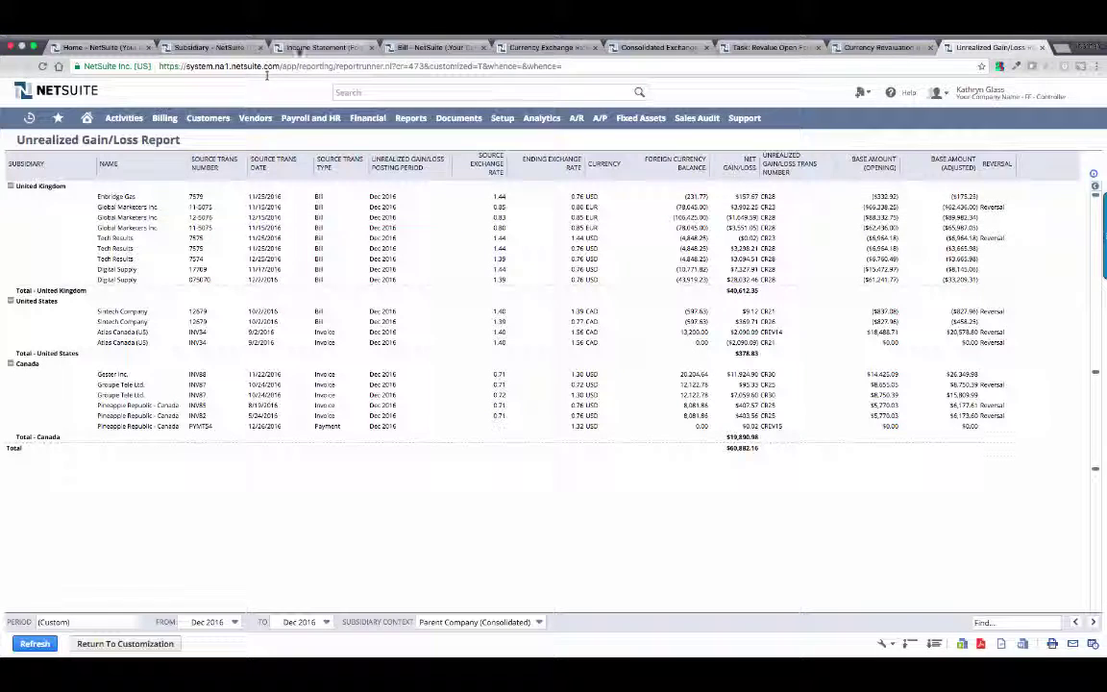
# - Refresh the United Kingdom income statement and expand its Other Expense section to review the revaluation's effect
pyautogui.click(300, 48)
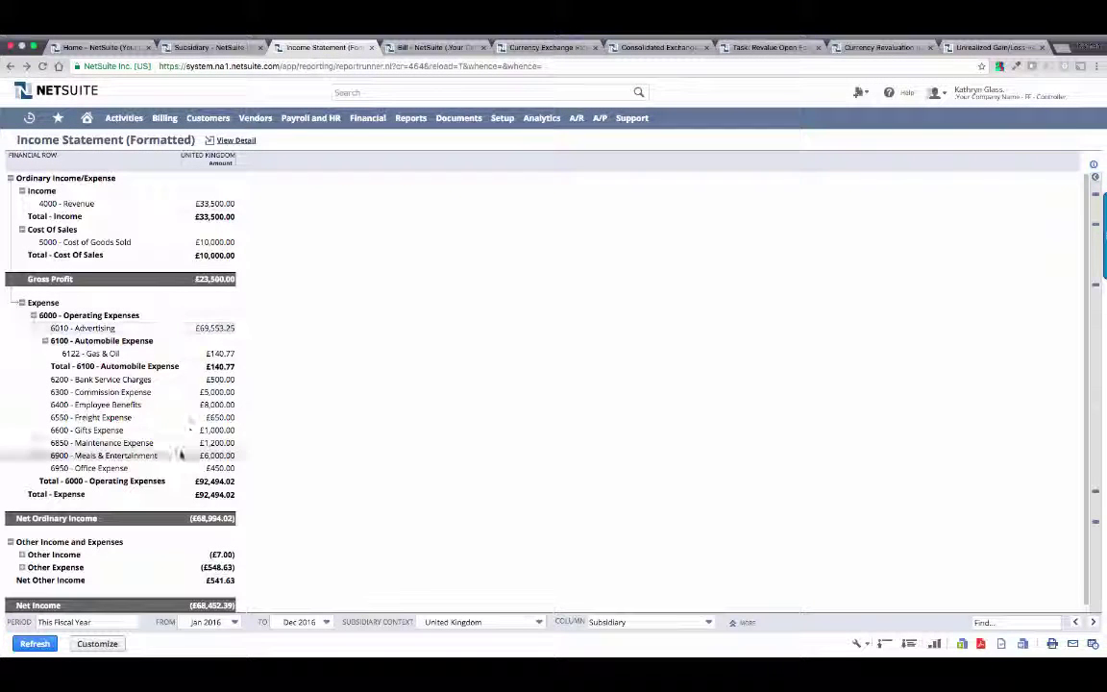
pyautogui.click(35, 644)
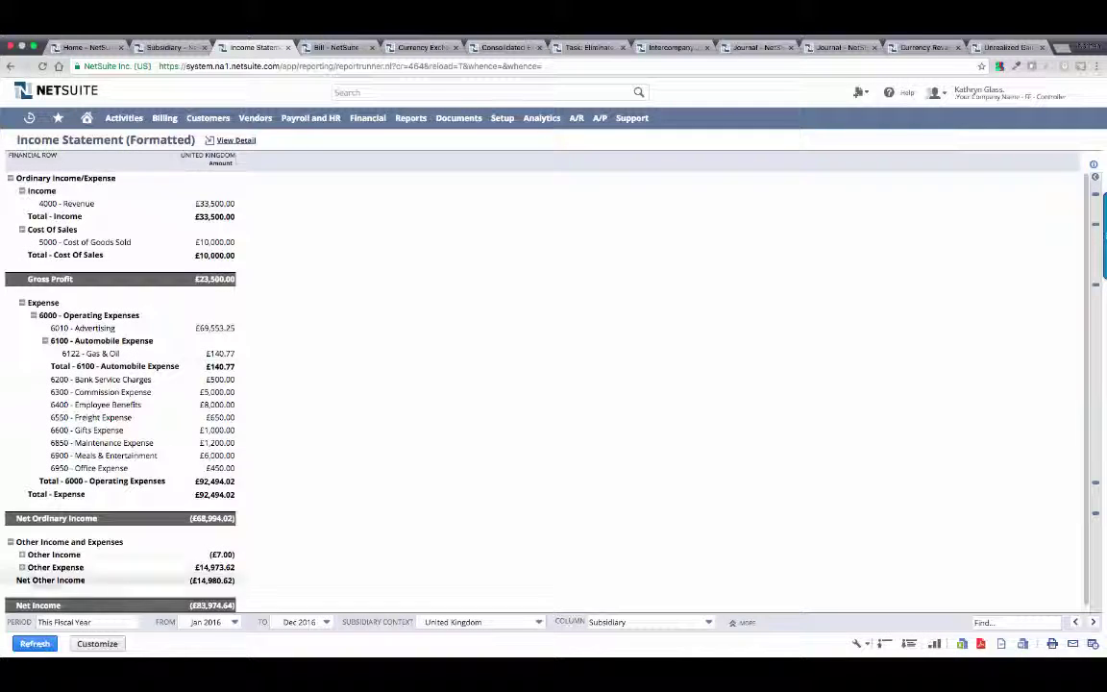
pyautogui.click(22, 567)
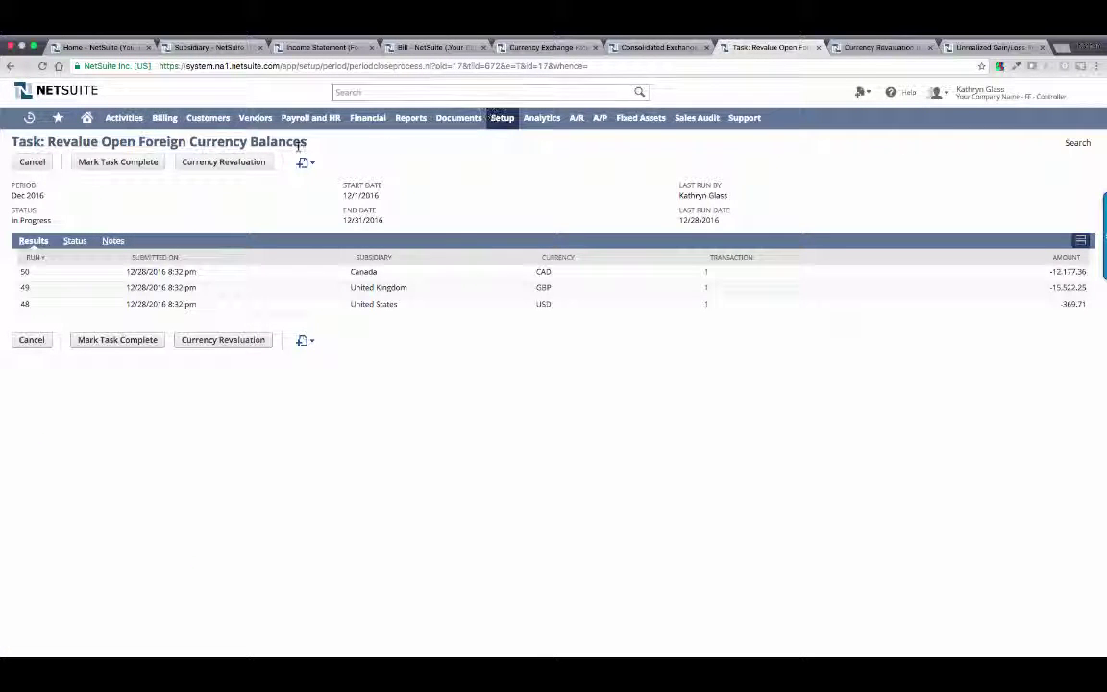
# - Mark the Revalue Open Foreign Currency Balances task complete and open the Eliminate Intercompany Transactions task
pyautogui.click(131, 162)
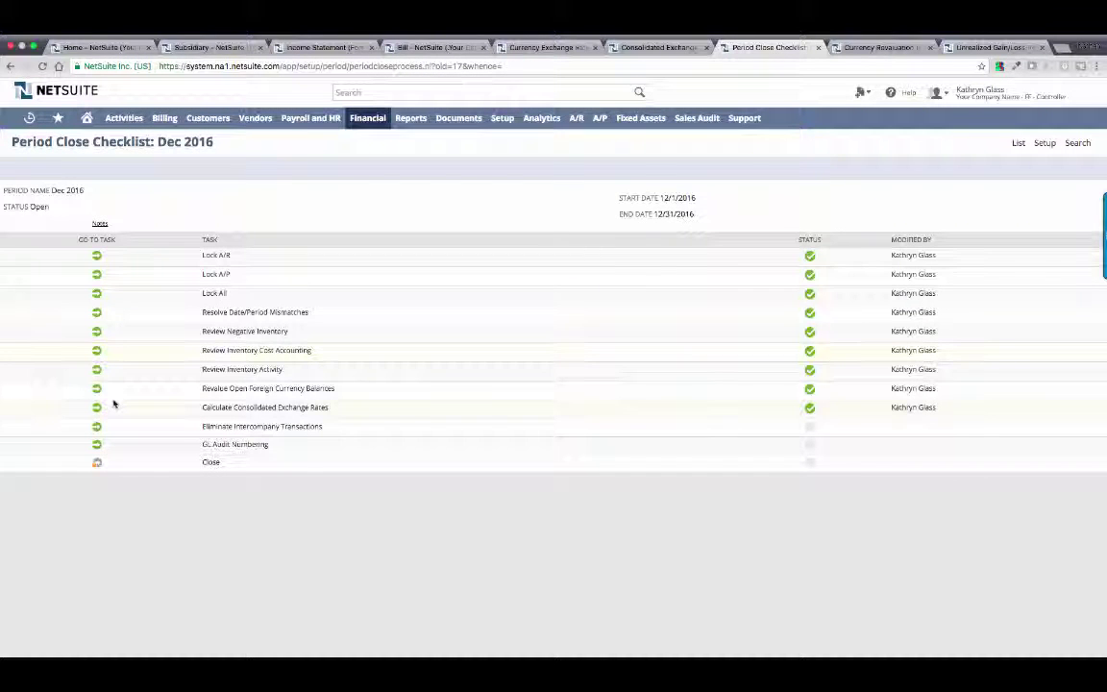
pyautogui.click(101, 428)
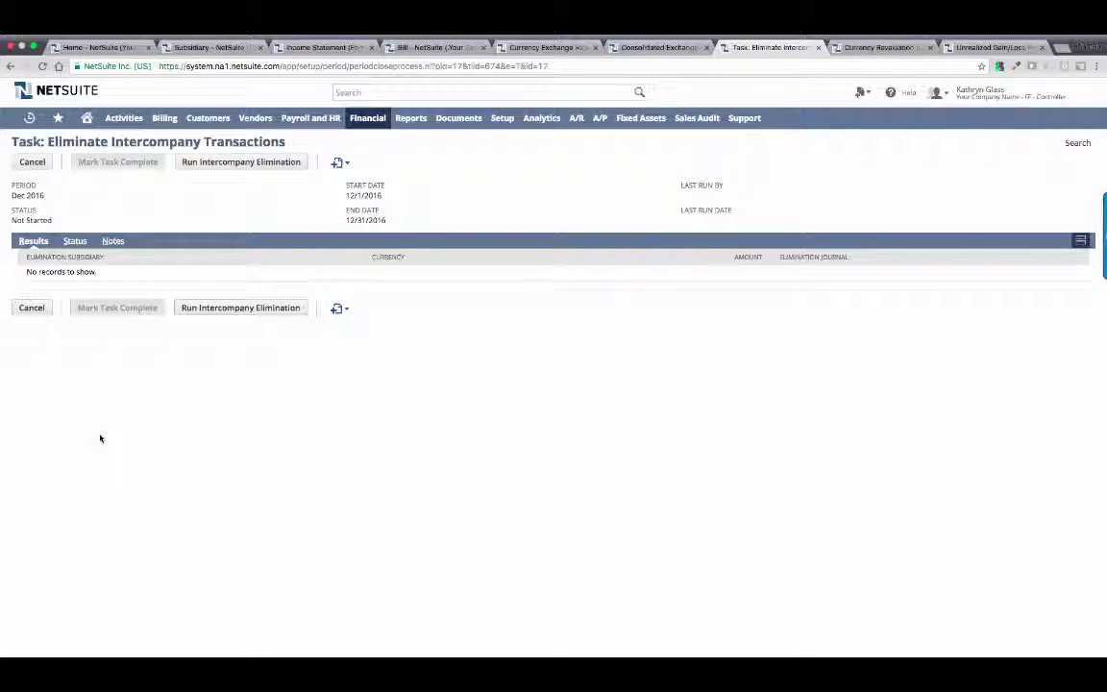
# - Search for journal JE381 and view its intercompany management fee lines alongside the open elimination task
pyautogui.click(342, 92)
pyautogui.write('JE381')
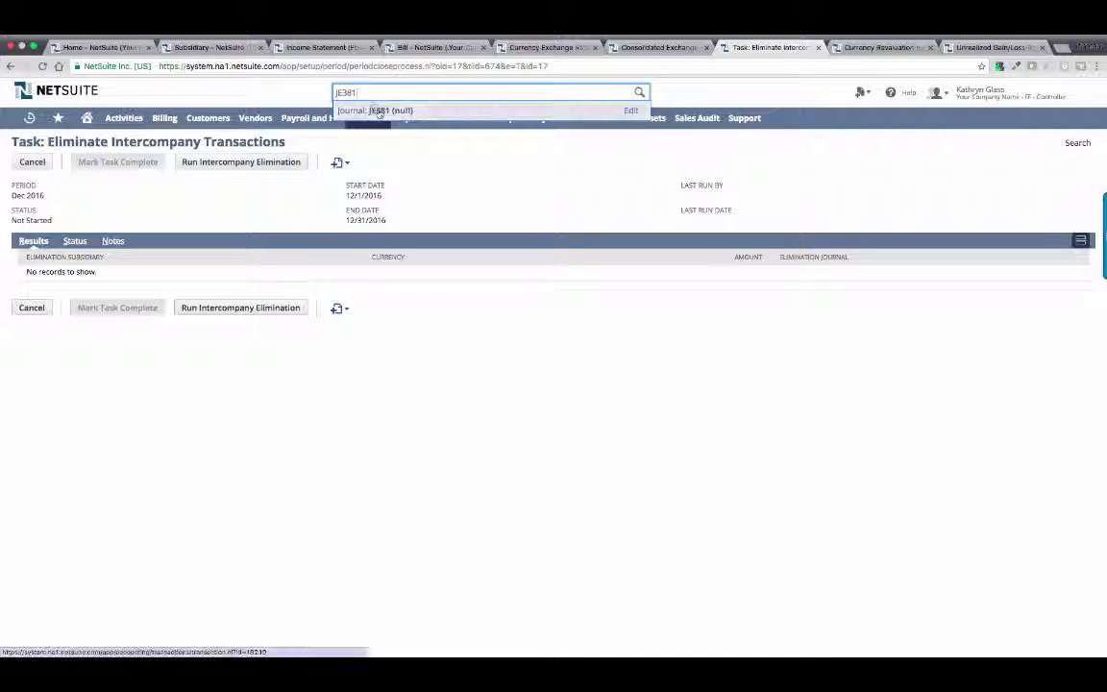
pyautogui.keyDown('super'); pyautogui.click(414, 112); pyautogui.keyUp('super')
pyautogui.click(779, 48)
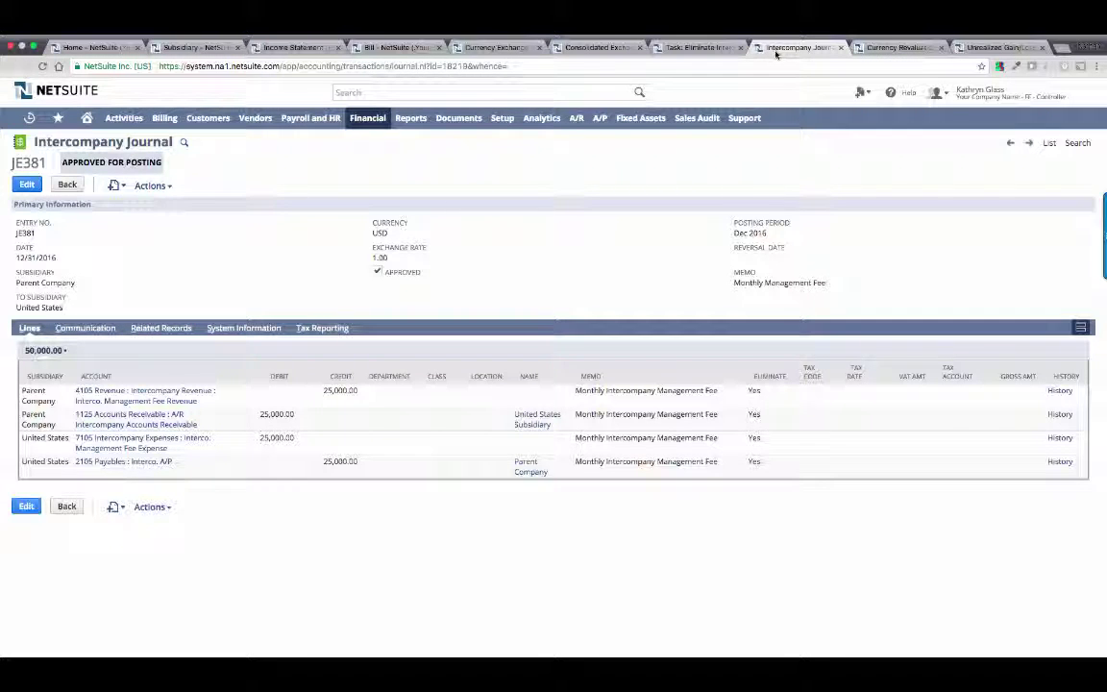
# - Run the intercompany elimination for Dec 2016 with the memo "Elimination Entry - Dec 2016"
pyautogui.click(699, 47)
pyautogui.click(255, 163)
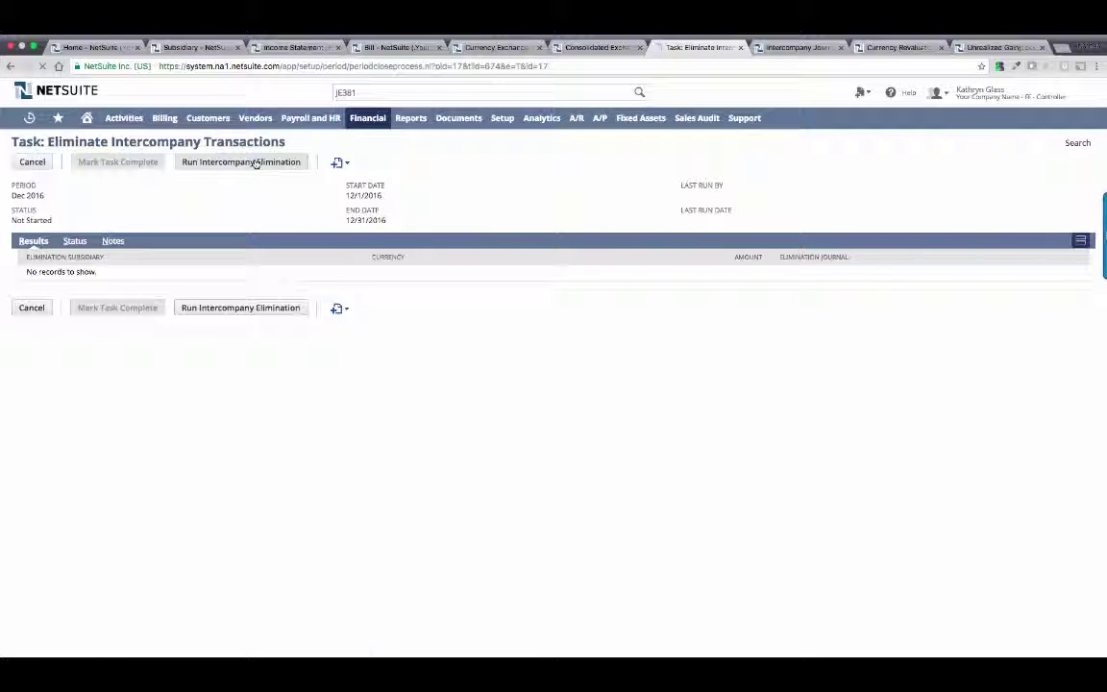
pyautogui.click(478, 228)
pyautogui.write('Elimination')
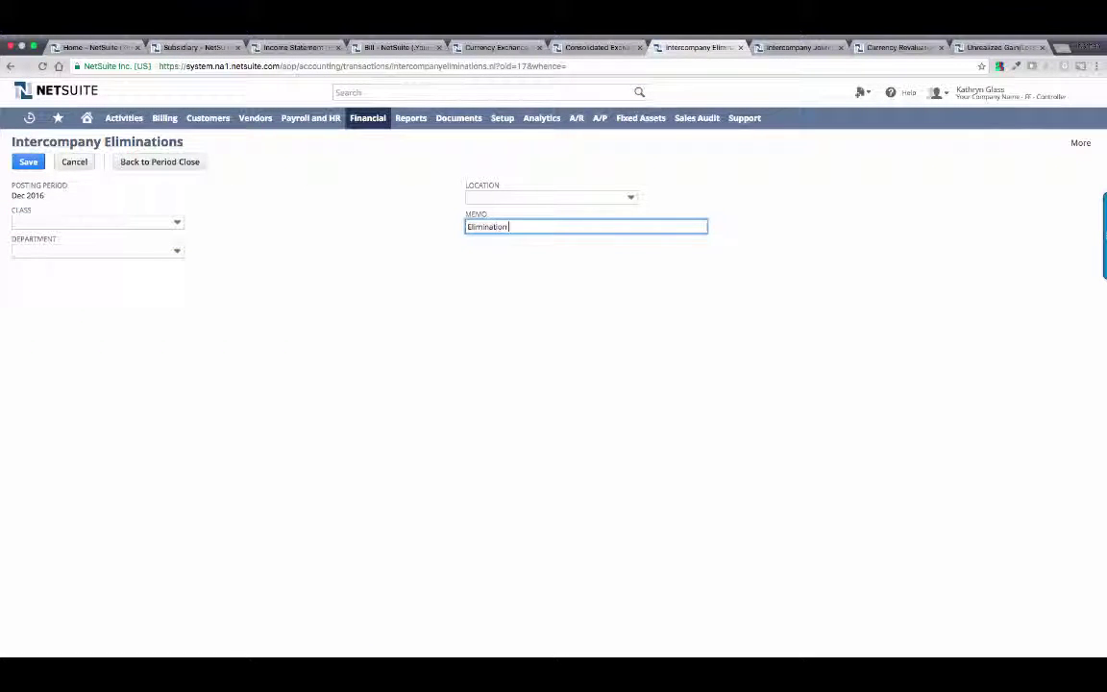
pyautogui.write(' Entry - Dec')
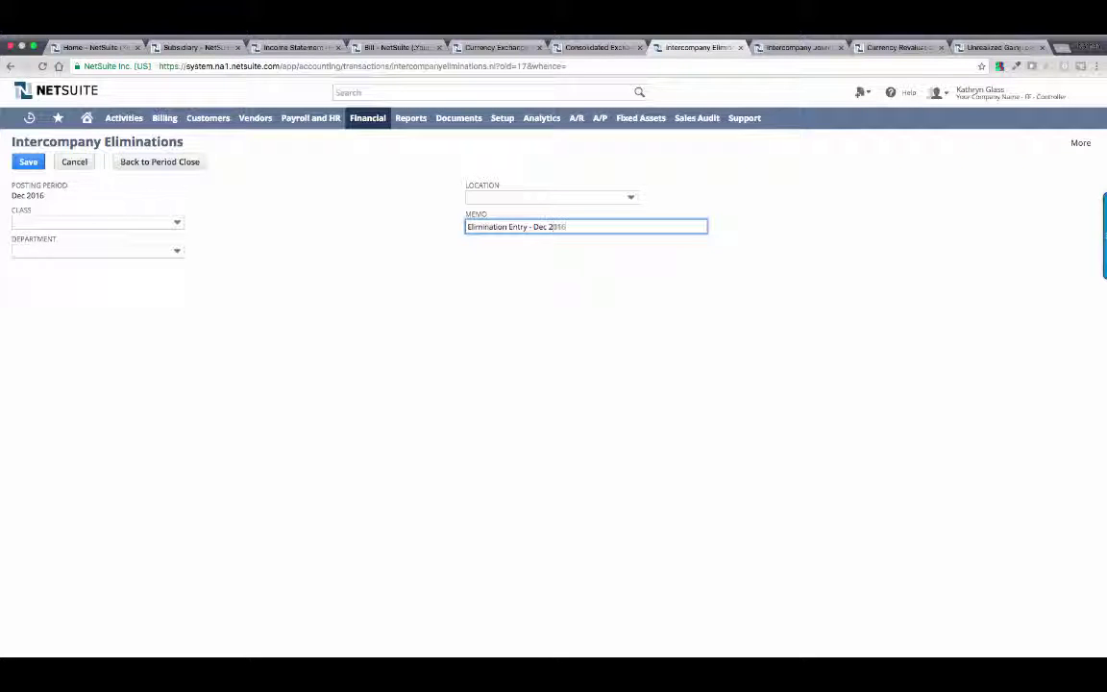
pyautogui.write(' 2016')
pyautogui.click(29, 161)
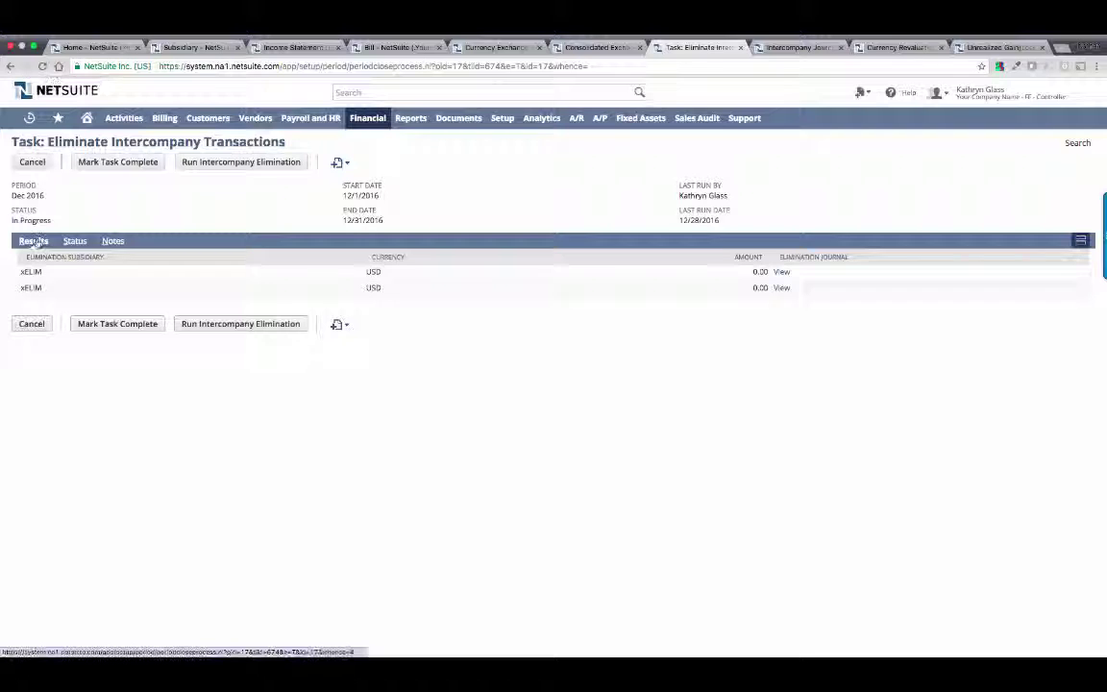
# - Open both xELIM elimination journals from the task results and review their account lines
pyautogui.keyDown('super'); pyautogui.click(782, 288); pyautogui.keyUp('super')
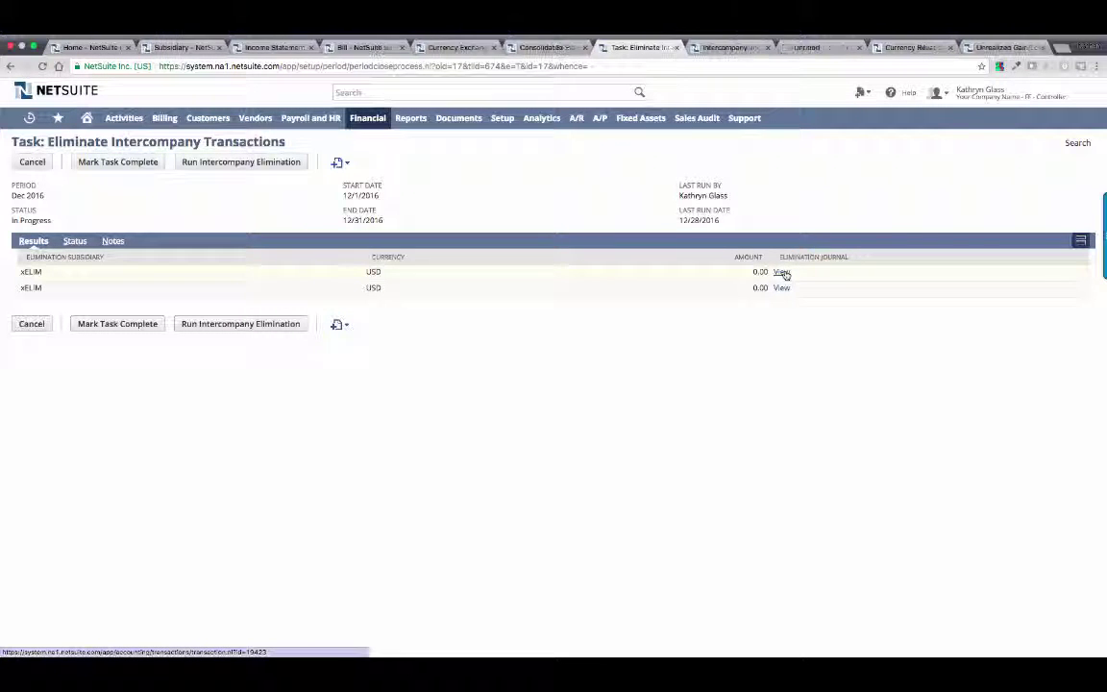
pyautogui.keyDown('super'); pyautogui.click(781, 287); pyautogui.keyUp('super')
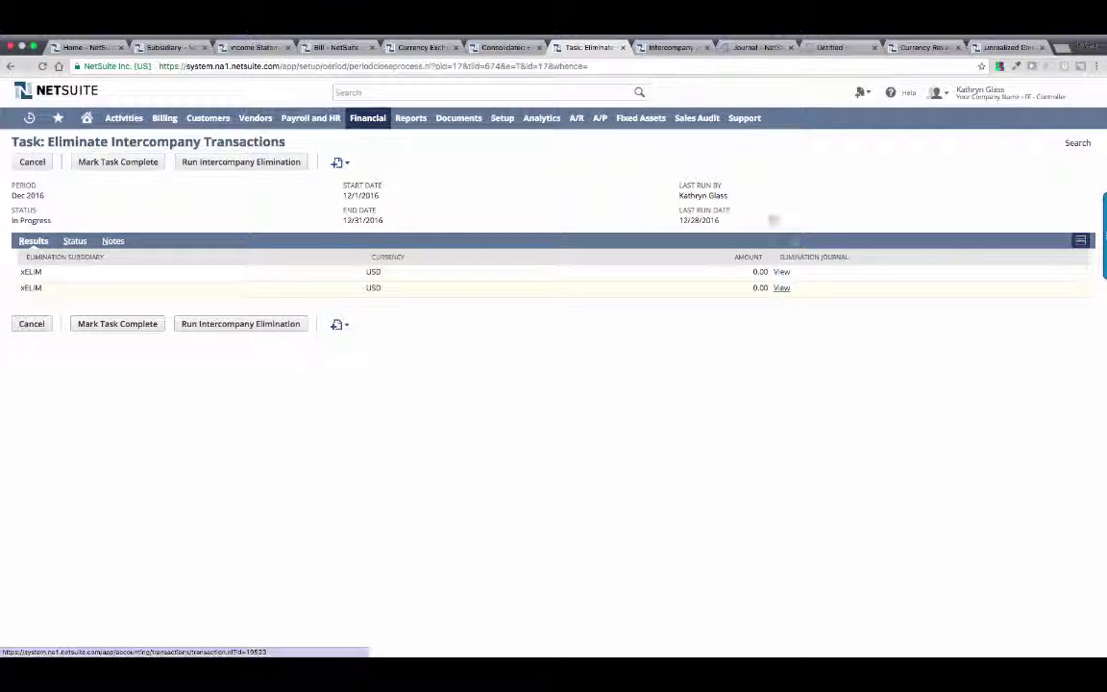
pyautogui.click(751, 47)
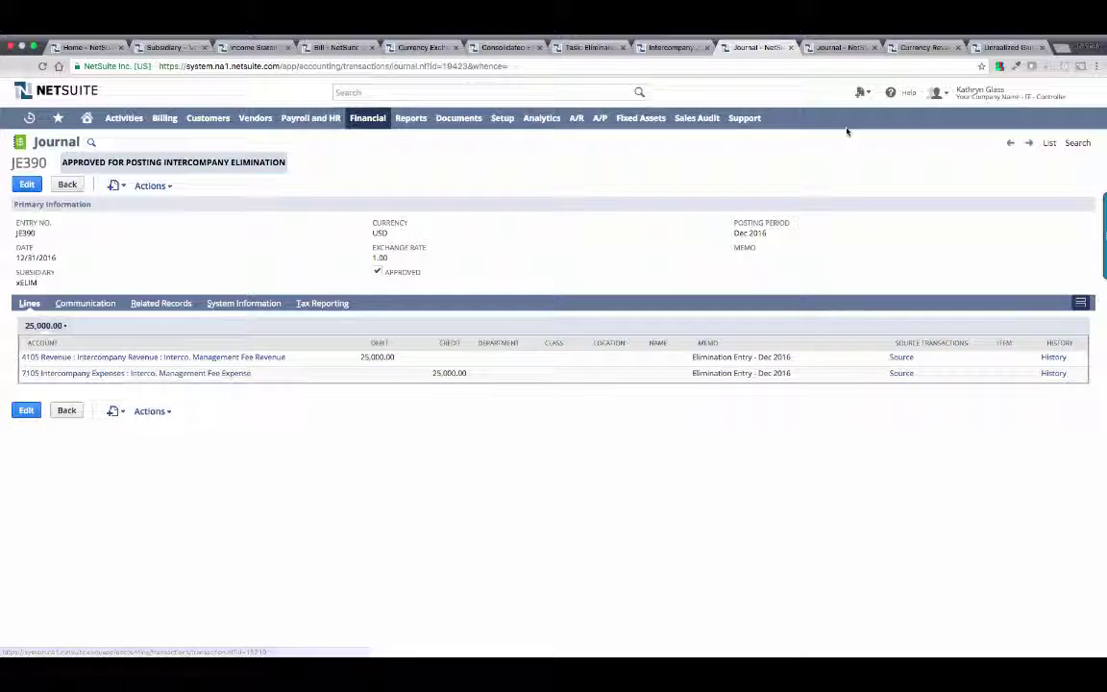
pyautogui.click(843, 48)
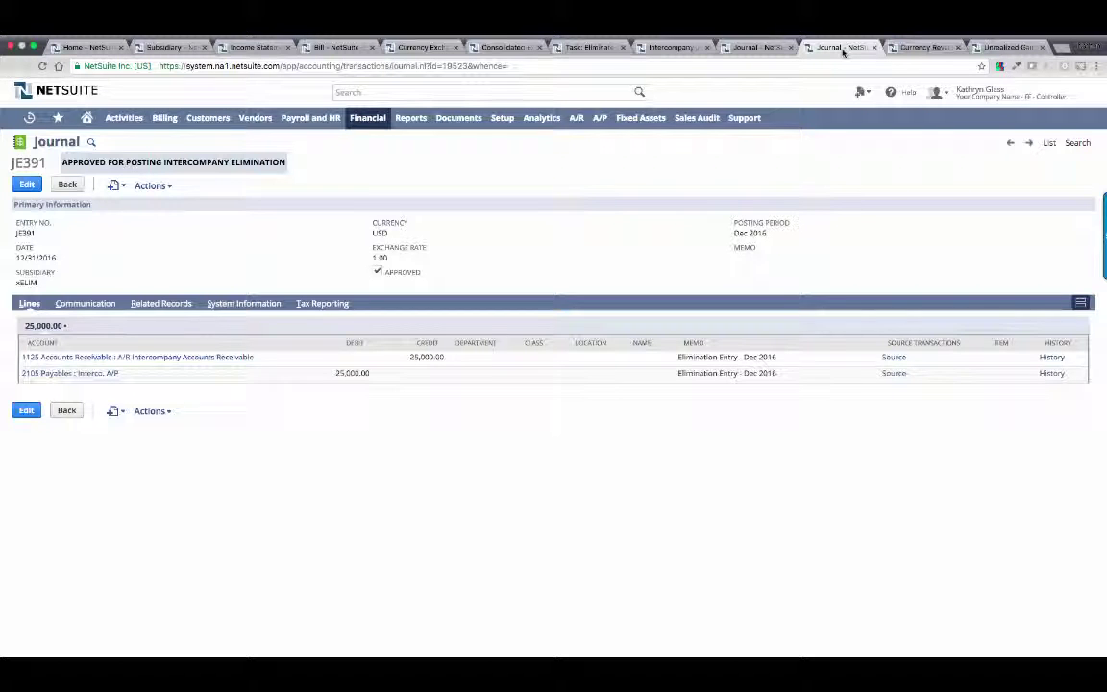
# - Refresh the income statement by subsidiary for Parent Company (Consolidated), covering Jan 2016 to Dec 2016
pyautogui.click(255, 47)
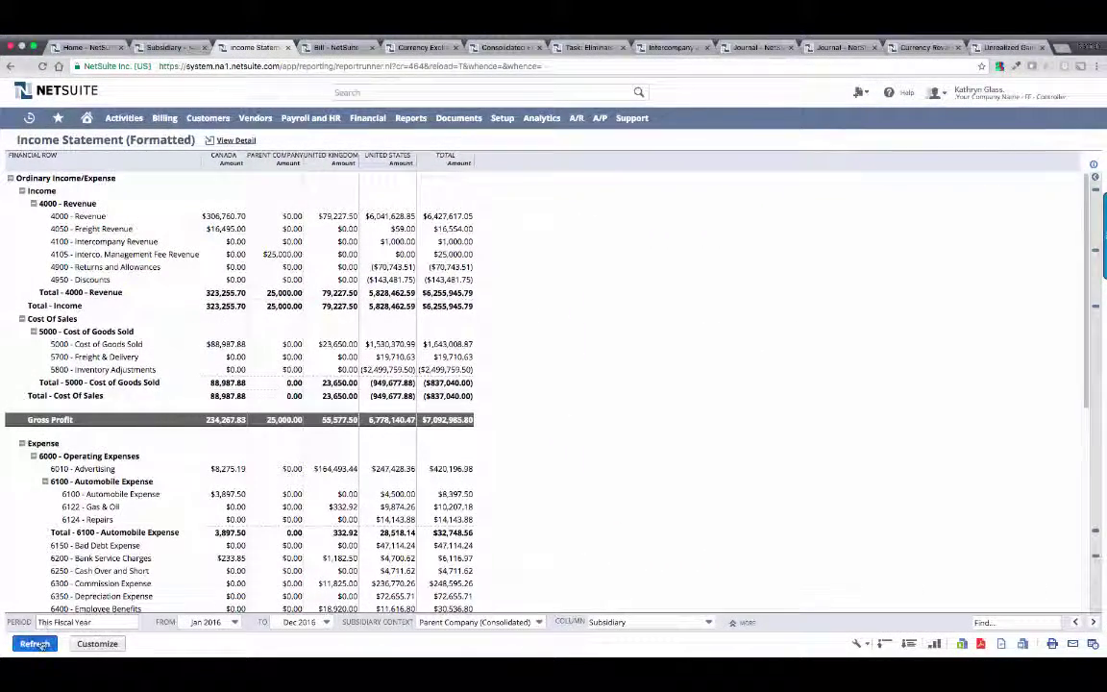
pyautogui.click(35, 644)
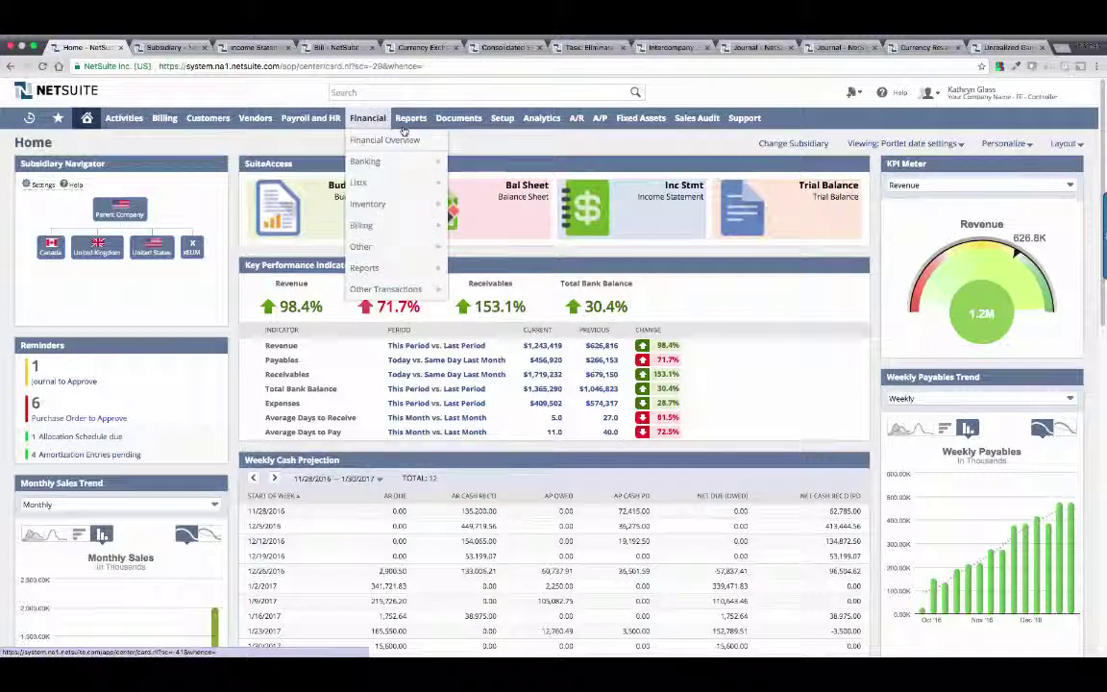
# - Look through the available report categories on the Home dashboard and open the VAT/GST tax reports
pyautogui.moveTo(418, 131)
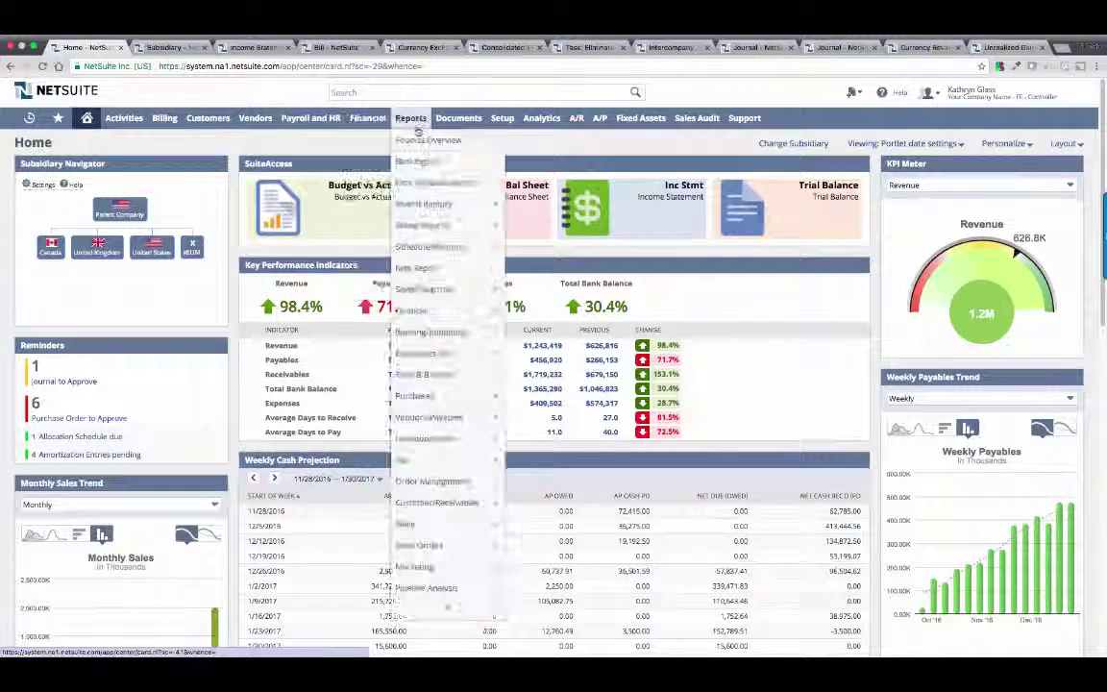
pyautogui.moveTo(440, 320)
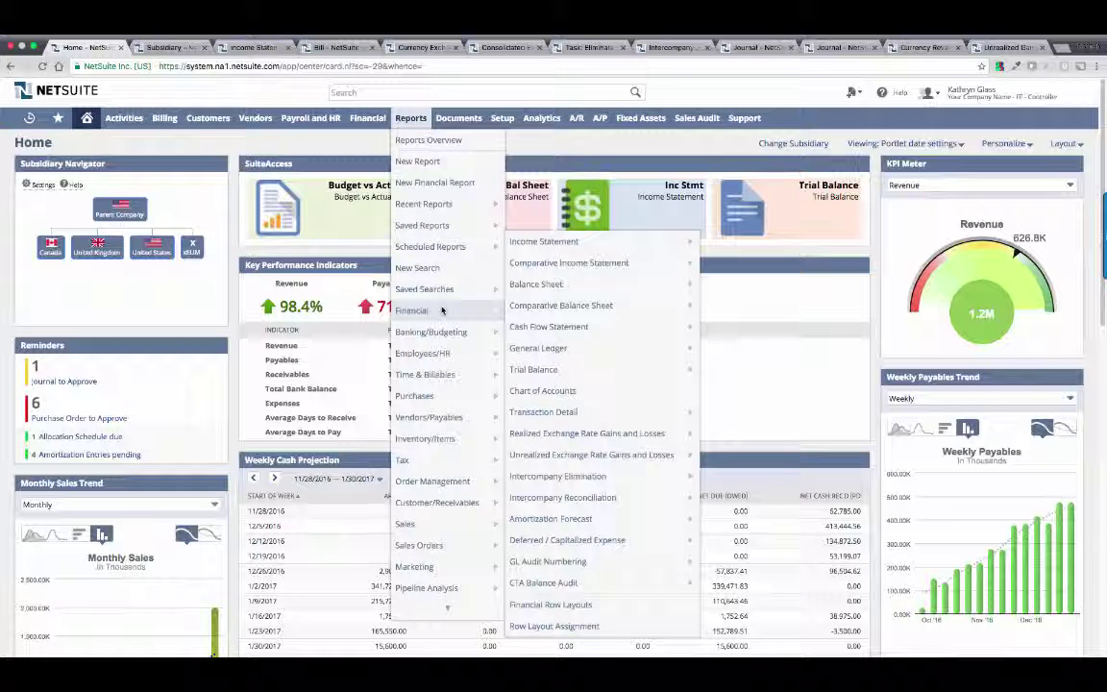
pyautogui.scroll(-3, 444, 596)
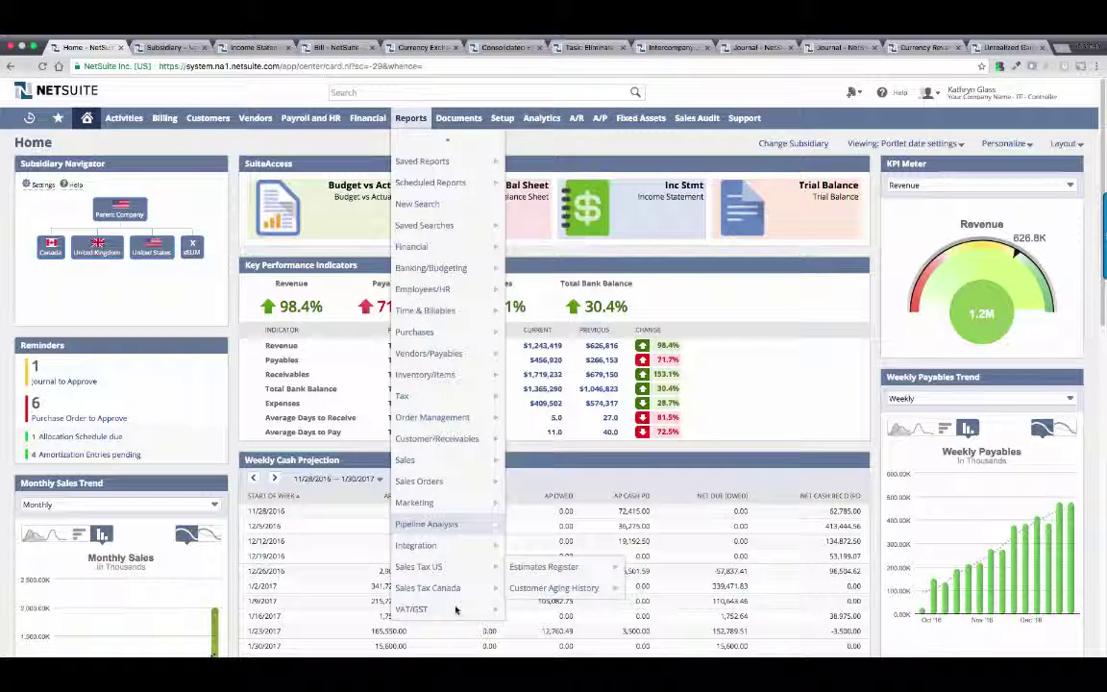
pyautogui.moveTo(452, 610)
pyautogui.click(543, 520)
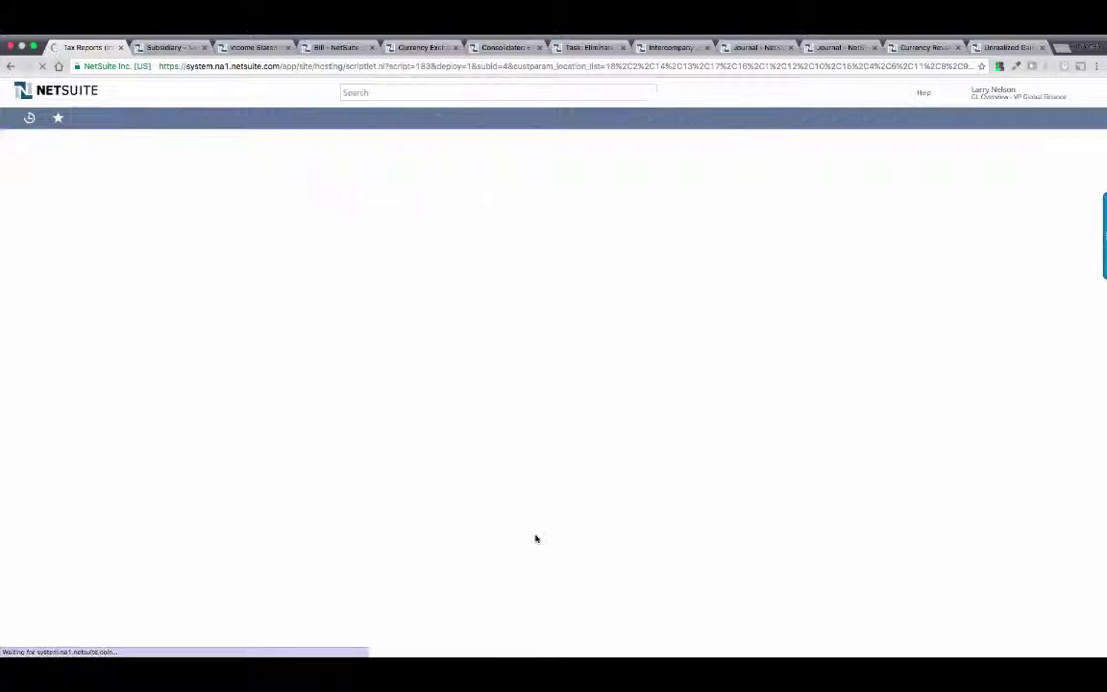